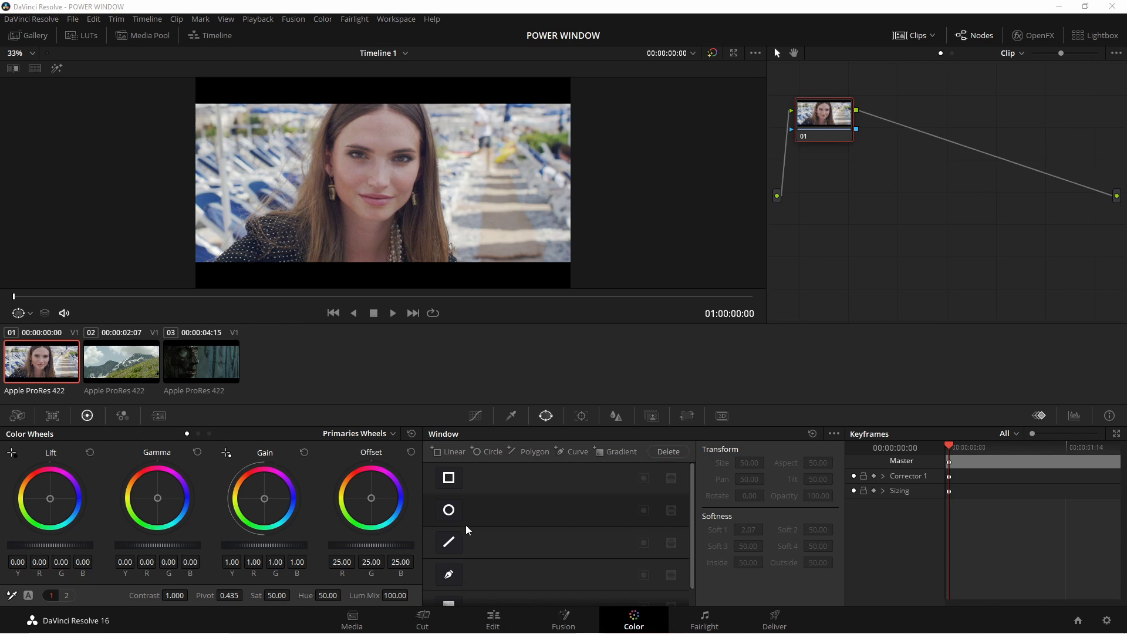
- Add a linear power window over the face and reshape it by moving its corners and edges
{"action": "left_click", "coordinate": [450, 481]}
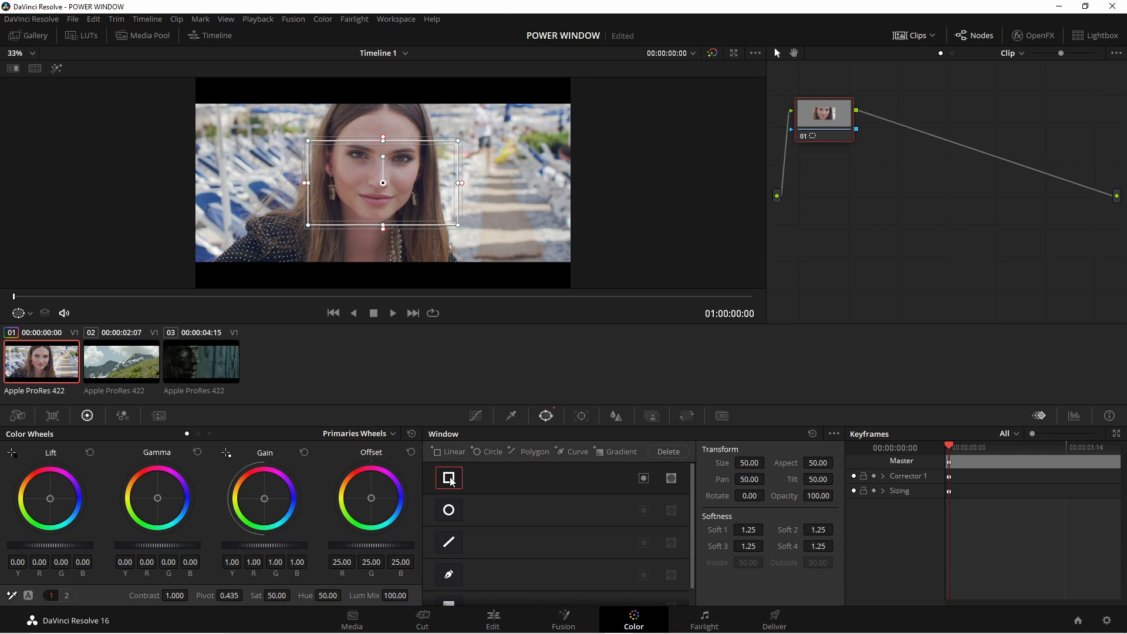
{"action": "key", "text": "ctrl+s"}
{"action": "left_click_drag", "start_coordinate": [459, 229], "coordinate": [509, 231]}
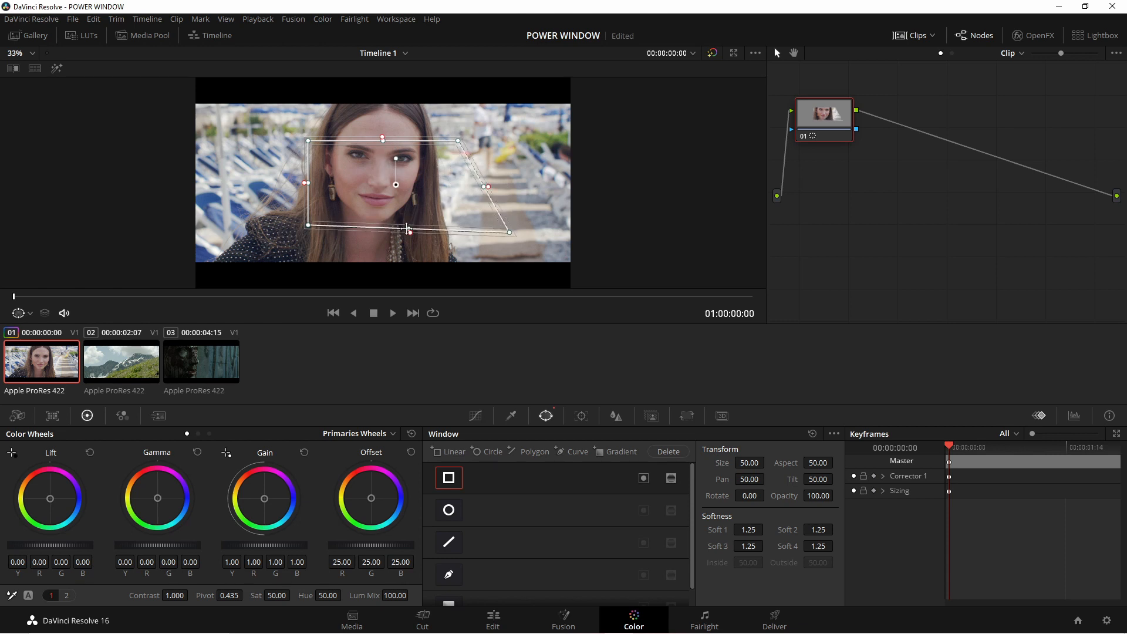
{"action": "left_click_drag", "start_coordinate": [309, 225], "coordinate": [341, 201]}
{"action": "left_click_drag", "start_coordinate": [425, 217], "coordinate": [414, 193]}
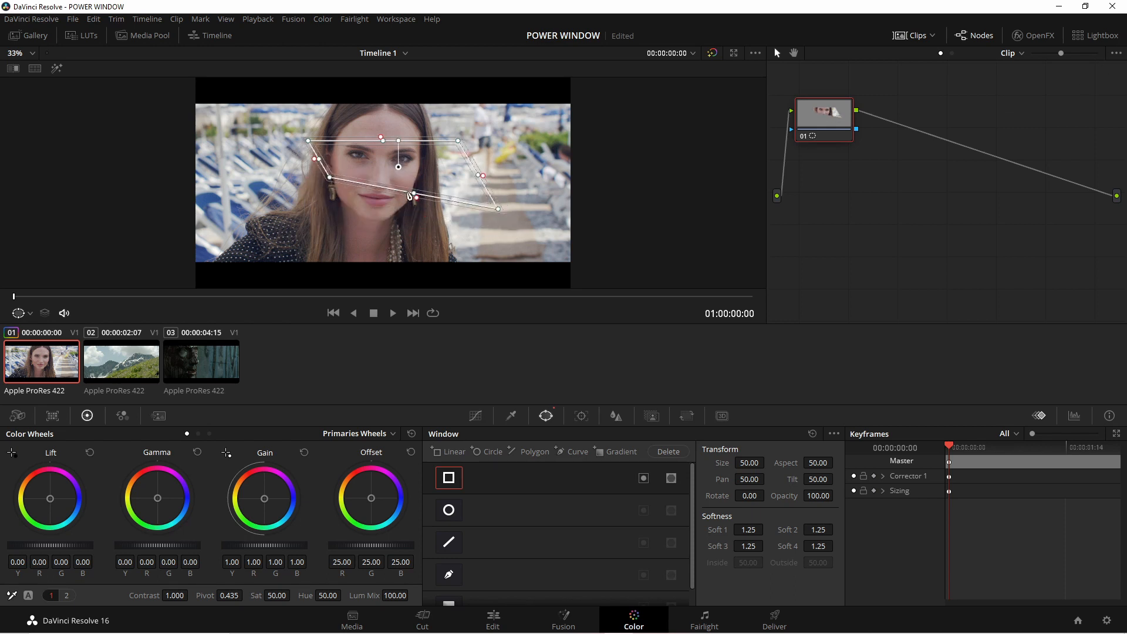
{"action": "left_click_drag", "start_coordinate": [412, 193], "coordinate": [398, 218]}
{"action": "left_click_drag", "start_coordinate": [383, 139], "coordinate": [414, 161]}
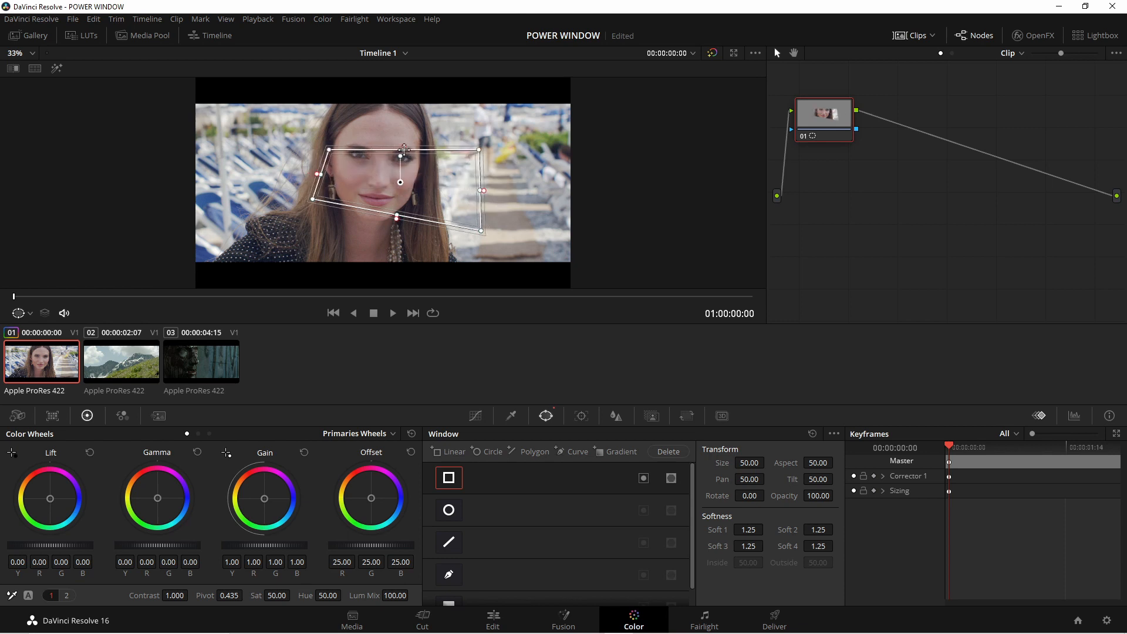
{"action": "left_click_drag", "start_coordinate": [313, 200], "coordinate": [330, 229]}
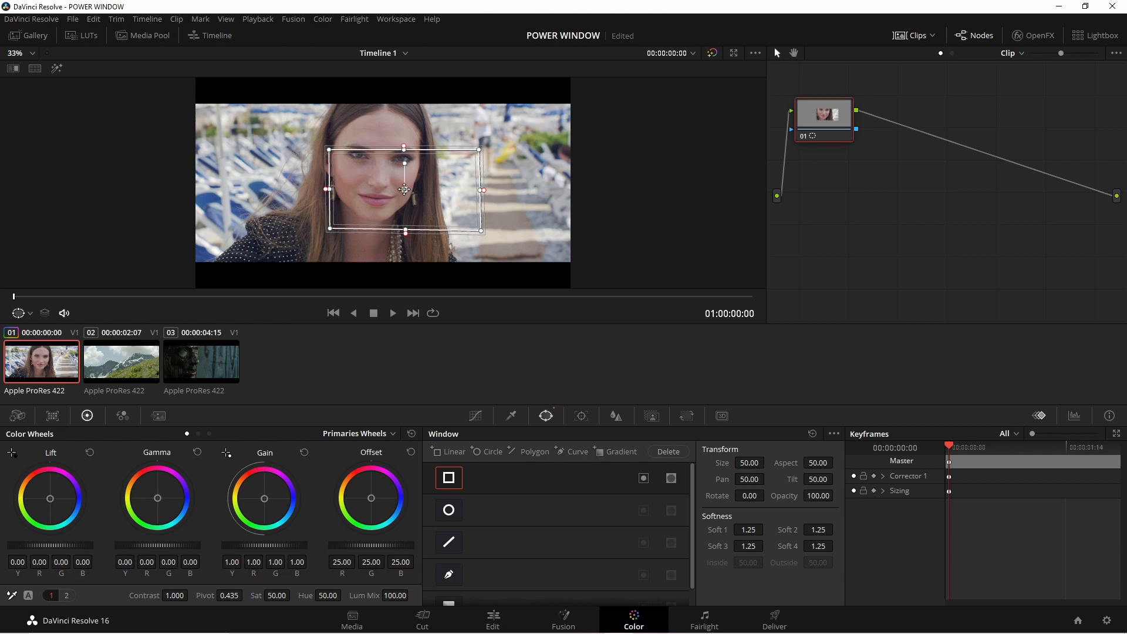
- Move the linear window over the face to about pan 48.44 and tilt 49.89, and adjust its rotation and side softness
{"action": "mouse_move", "coordinate": [404, 189]}
{"action": "left_mouse_down"}
{"action": "mouse_move", "coordinate": [308, 189]}
{"action": "mouse_move", "coordinate": [435, 189]}
{"action": "mouse_move", "coordinate": [386, 191]}
{"action": "left_mouse_up"}
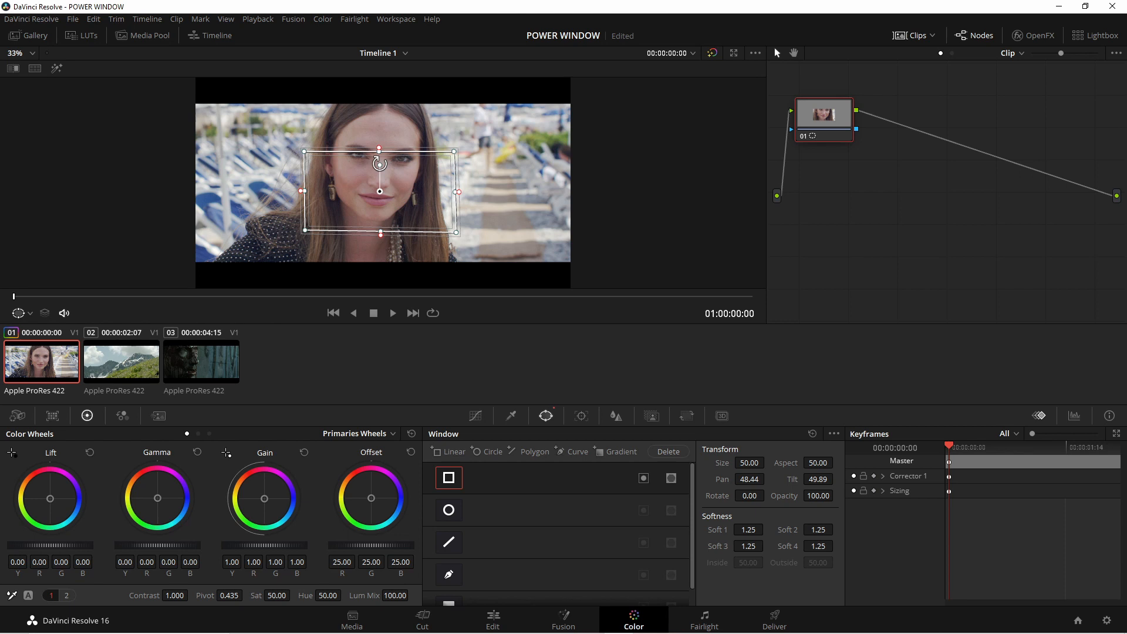
{"action": "mouse_move", "coordinate": [380, 164]}
{"action": "left_mouse_down"}
{"action": "mouse_move", "coordinate": [423, 176]}
{"action": "mouse_move", "coordinate": [428, 222]}
{"action": "mouse_move", "coordinate": [289, 195]}
{"action": "mouse_move", "coordinate": [338, 154]}
{"action": "mouse_move", "coordinate": [368, 144]}
{"action": "mouse_move", "coordinate": [377, 158]}
{"action": "left_mouse_up"}
{"action": "mouse_move", "coordinate": [459, 192]}
{"action": "left_mouse_down"}
{"action": "mouse_move", "coordinate": [488, 198]}
{"action": "mouse_move", "coordinate": [469, 198]}
{"action": "left_mouse_up"}
{"action": "left_click_drag", "start_coordinate": [468, 196], "coordinate": [467, 196]}
{"action": "left_click_drag", "start_coordinate": [466, 192], "coordinate": [467, 194]}
- Replace the linear window with a circular window fitted as an ellipse around the face, about size 42.87, aspect 42.88 and softness 3.48
{"action": "left_click", "coordinate": [451, 510]}
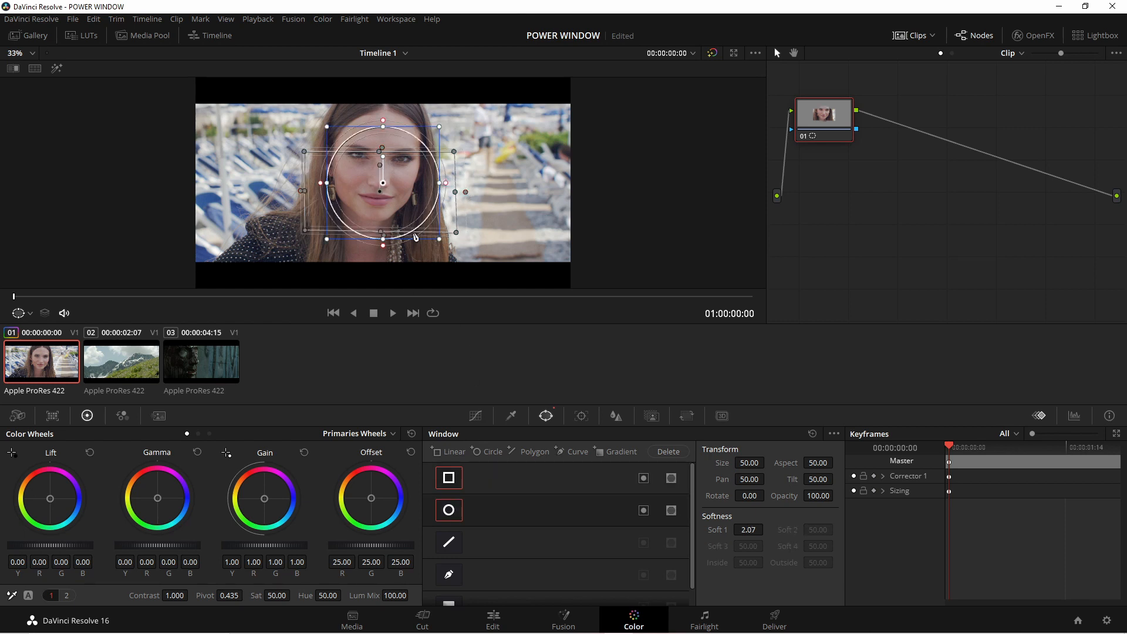
{"action": "left_click", "coordinate": [448, 480]}
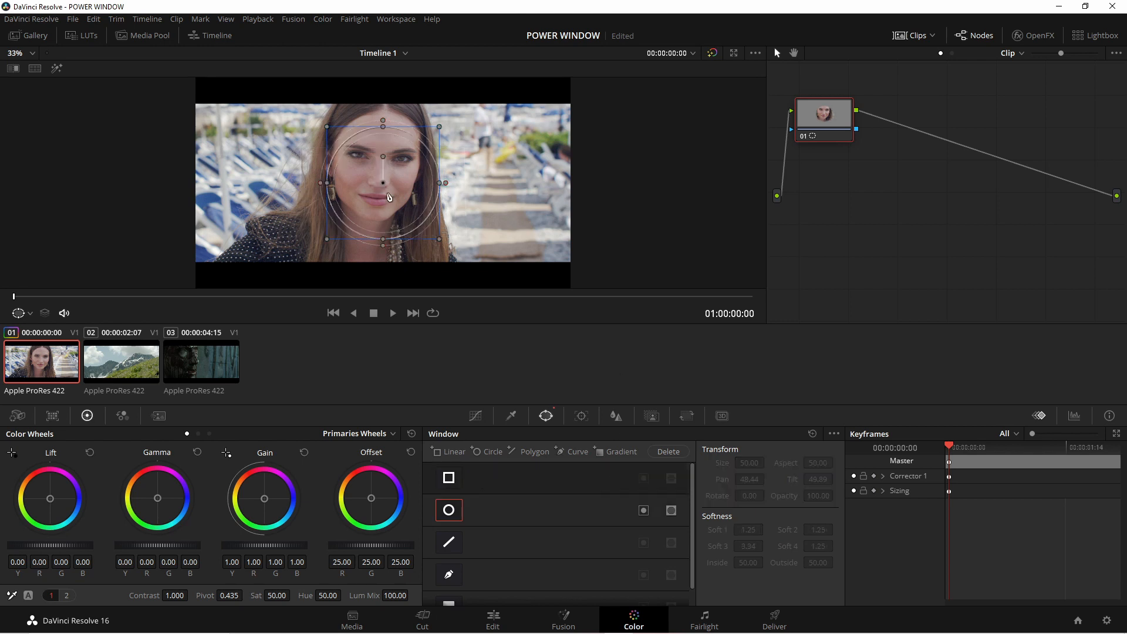
{"action": "left_click_drag", "start_coordinate": [383, 182], "coordinate": [437, 169]}
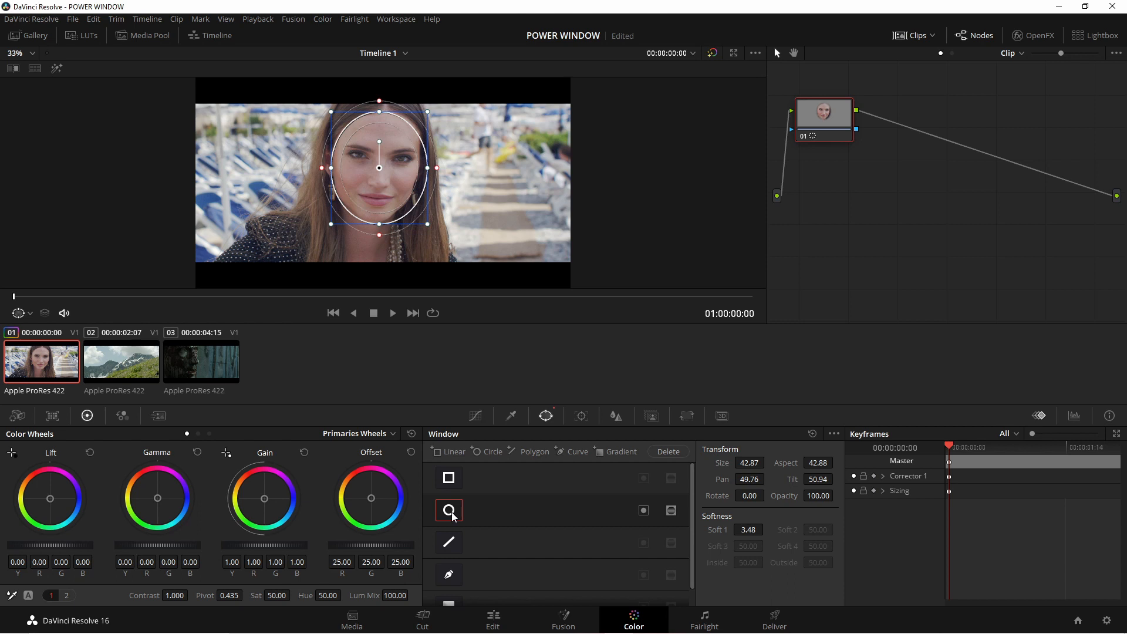
- Save the project and tint the face inside the circular window with Offset, first magenta and finally green
{"action": "key", "text": "ctrl+s"}
{"action": "left_click_drag", "start_coordinate": [372, 499], "coordinate": [393, 479]}
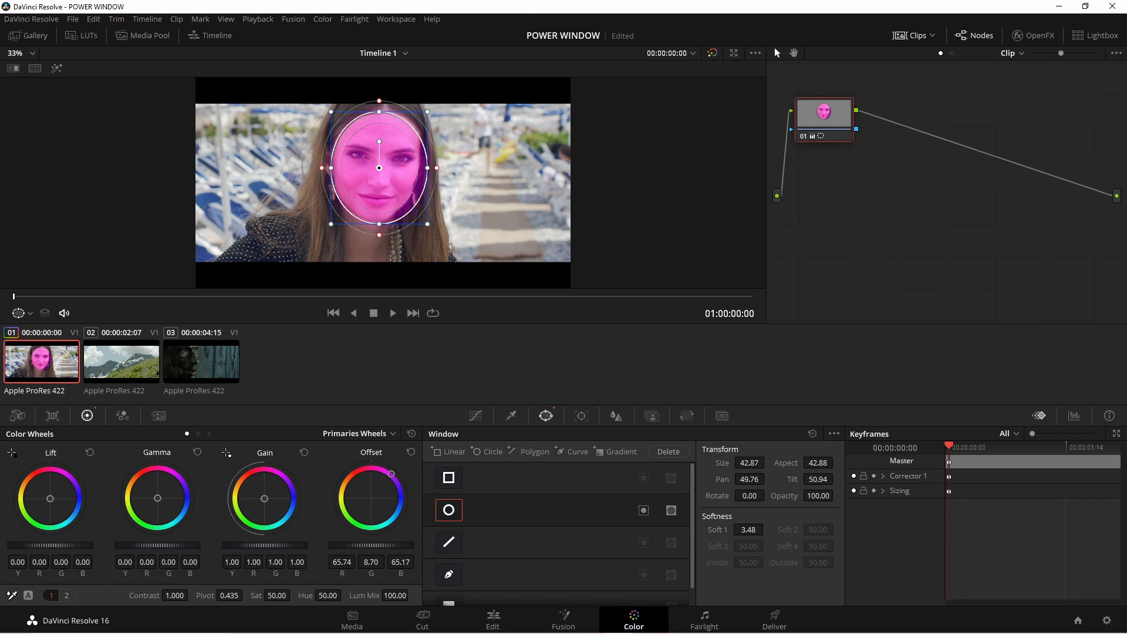
{"action": "left_click_drag", "start_coordinate": [391, 475], "coordinate": [347, 515]}
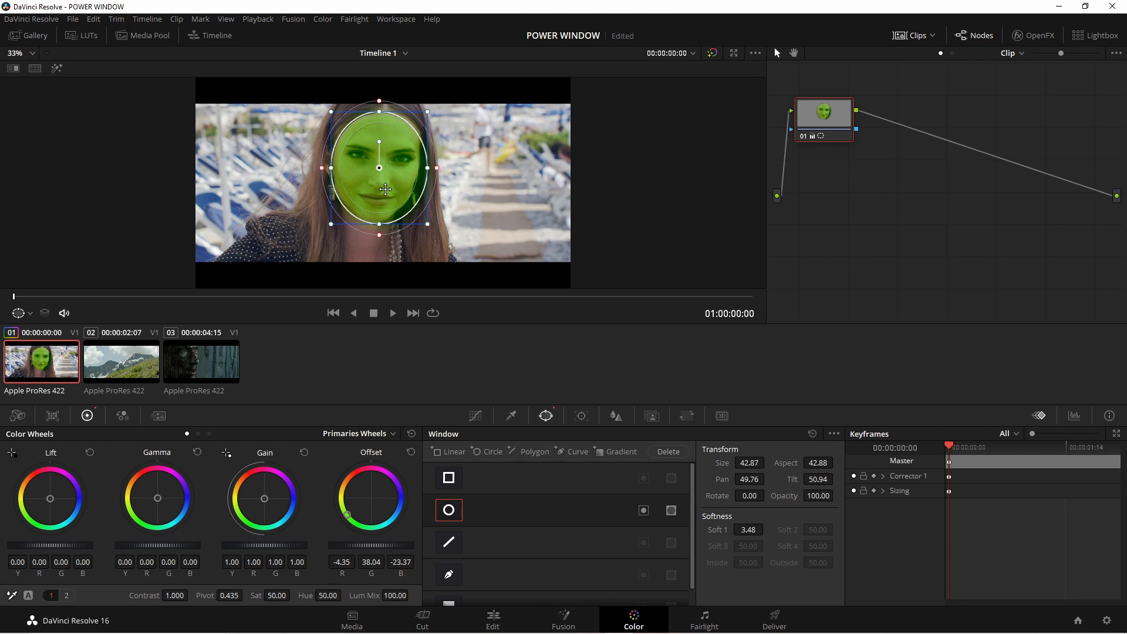
- Vary the circular window's edge softness, ending at about 0.21, and reset the Offset color
{"action": "mouse_move", "coordinate": [321, 169]}
{"action": "left_mouse_down"}
{"action": "mouse_move", "coordinate": [289, 175]}
{"action": "mouse_move", "coordinate": [337, 173]}
{"action": "left_mouse_up"}
{"action": "left_click_drag", "start_coordinate": [337, 173], "coordinate": [312, 174]}
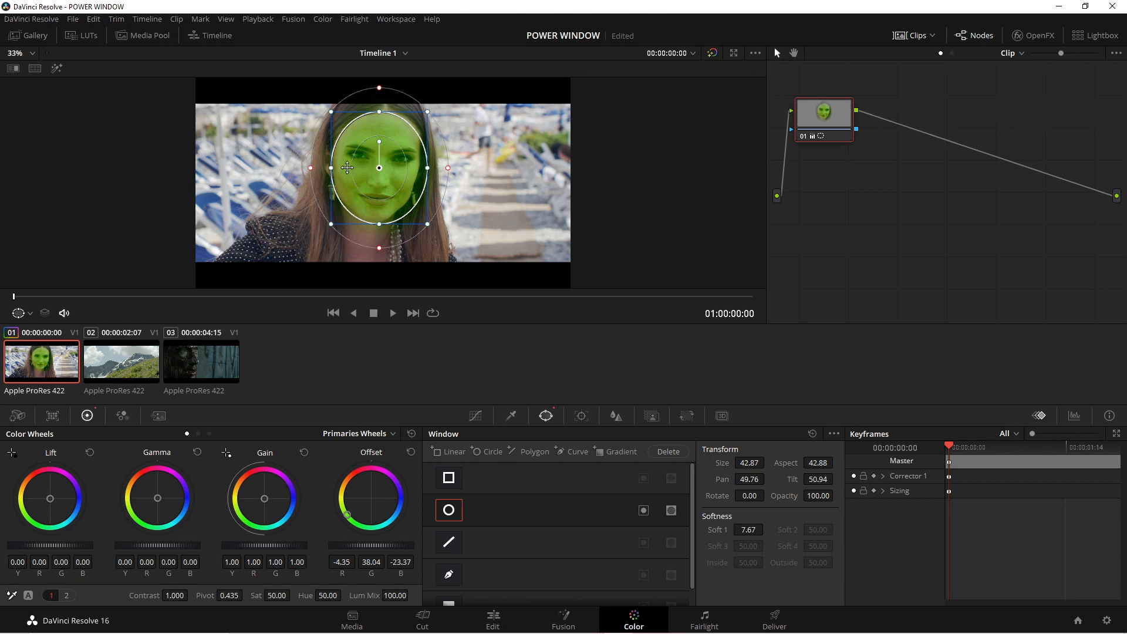
{"action": "left_click_drag", "start_coordinate": [310, 168], "coordinate": [330, 171]}
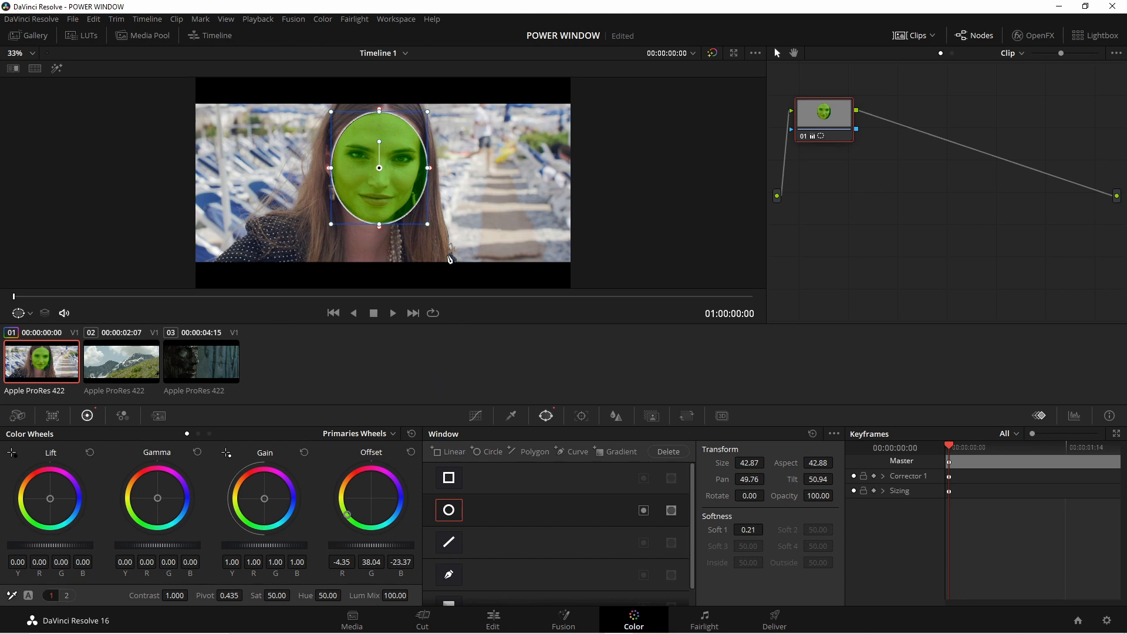
{"action": "left_click", "coordinate": [410, 452]}
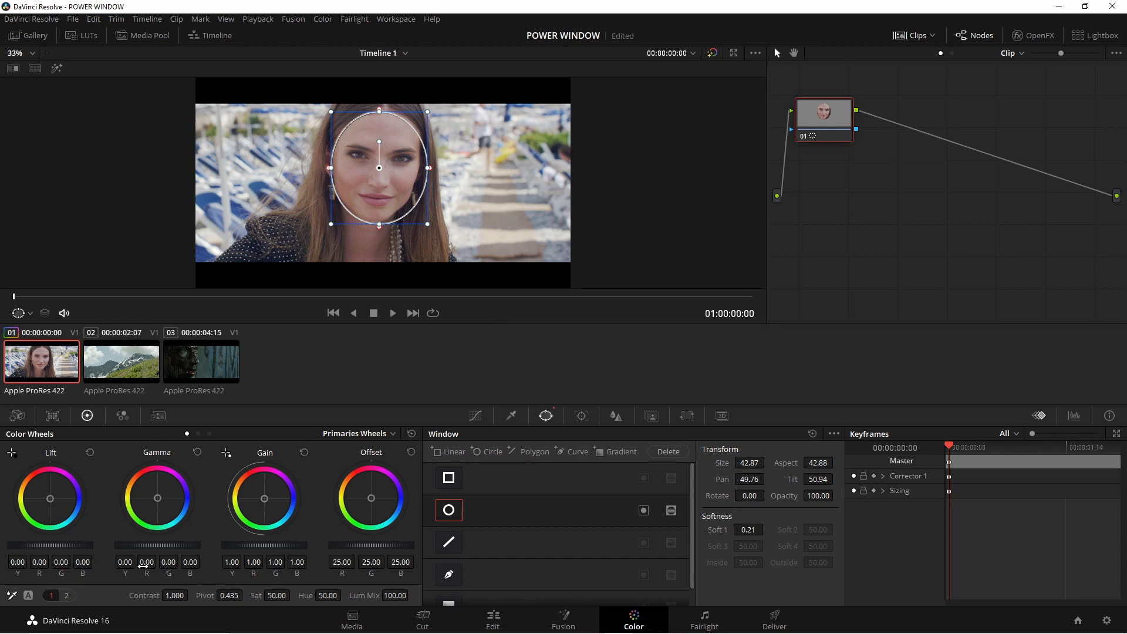
- Grade the face inside the circular window with Gamma at 0.02, Lift at -0.02 and Gain at 1.18
{"action": "left_click_drag", "start_coordinate": [138, 546], "coordinate": [147, 546]}
{"action": "left_click_drag", "start_coordinate": [71, 545], "coordinate": [64, 545]}
{"action": "left_click_drag", "start_coordinate": [261, 546], "coordinate": [271, 546]}
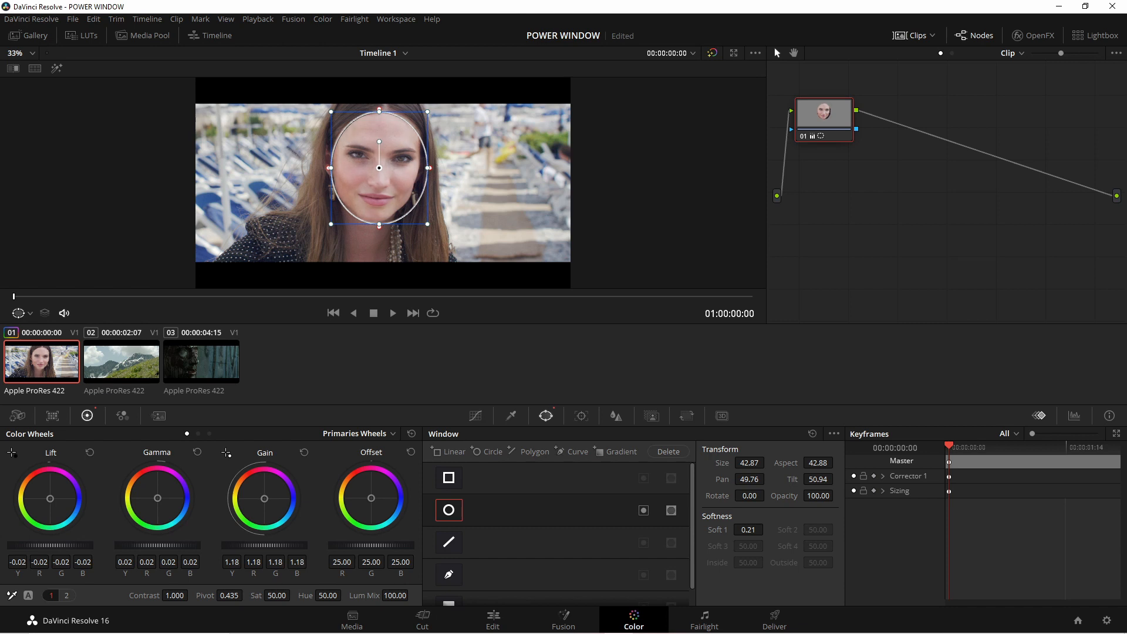
- Widen the circular window's softness to about 5.69 and compare the image with the window disabled and enabled
{"action": "left_click_drag", "start_coordinate": [330, 169], "coordinate": [317, 173]}
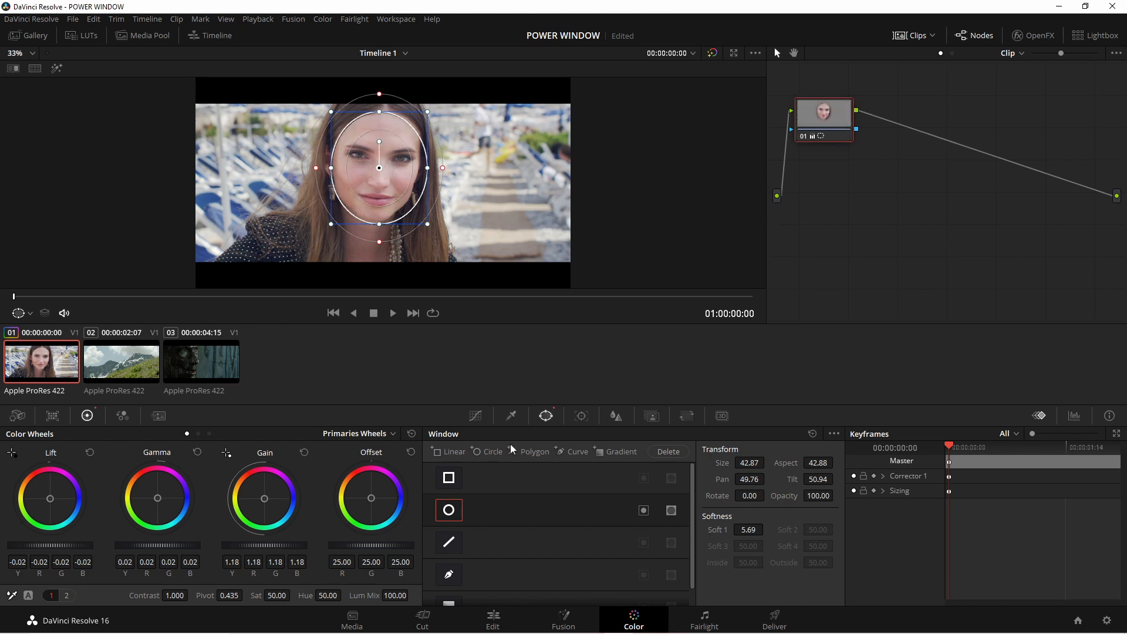
{"action": "left_click", "coordinate": [456, 510]}
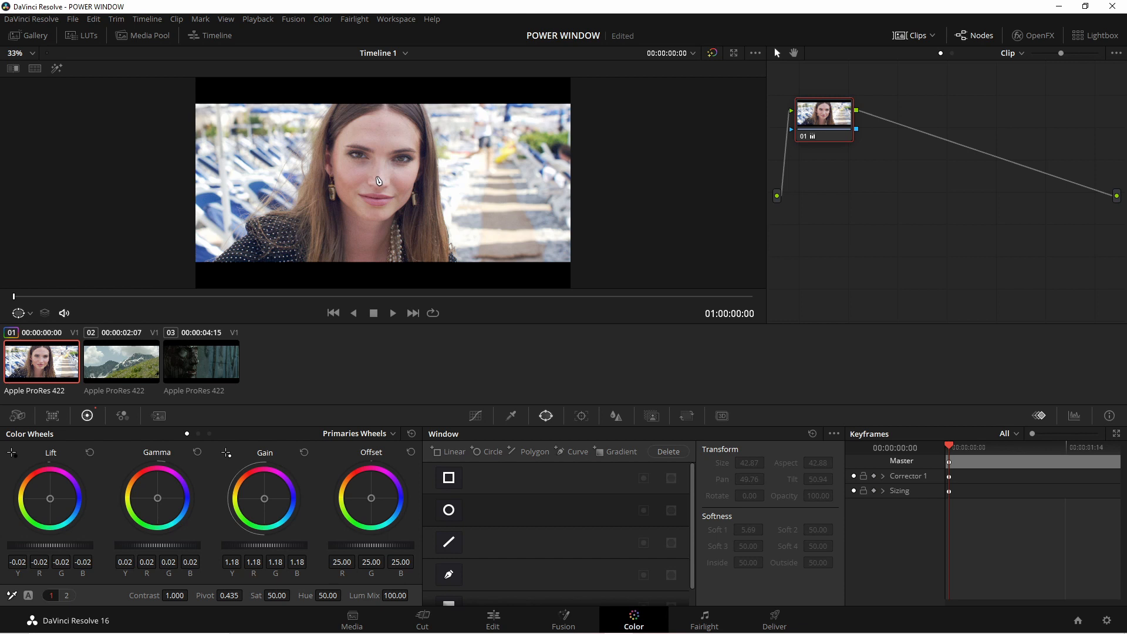
{"action": "left_click", "coordinate": [449, 510]}
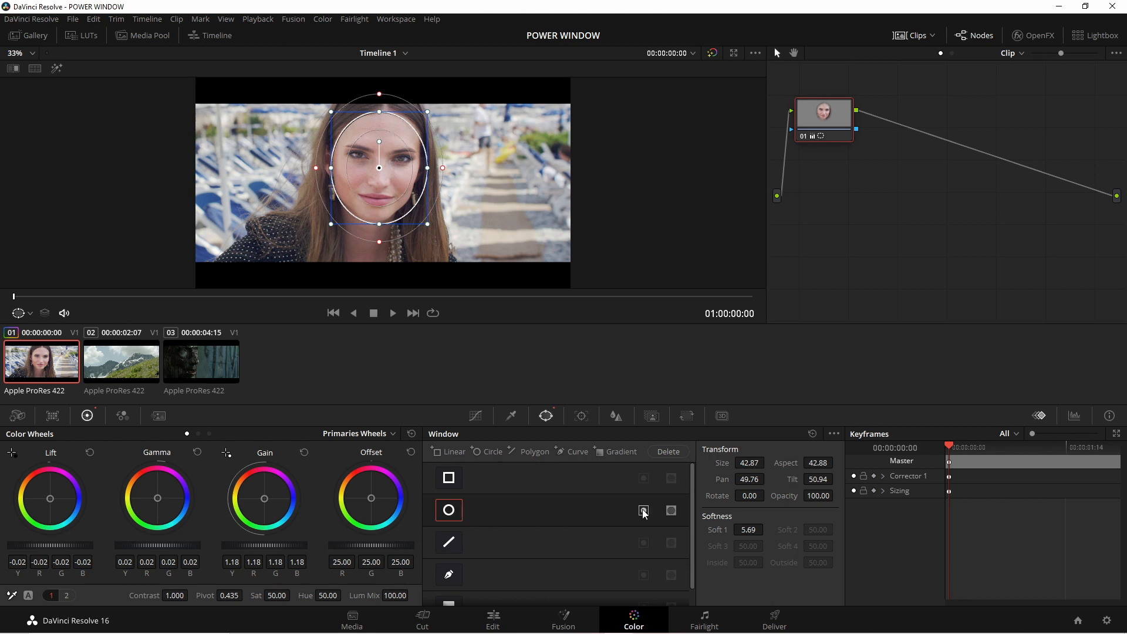
- Tint with Offset at about R 60.32, G 14.12, B 27.53, invert the circular window, and compare with it off and on
{"action": "left_click_drag", "start_coordinate": [378, 502], "coordinate": [372, 477]}
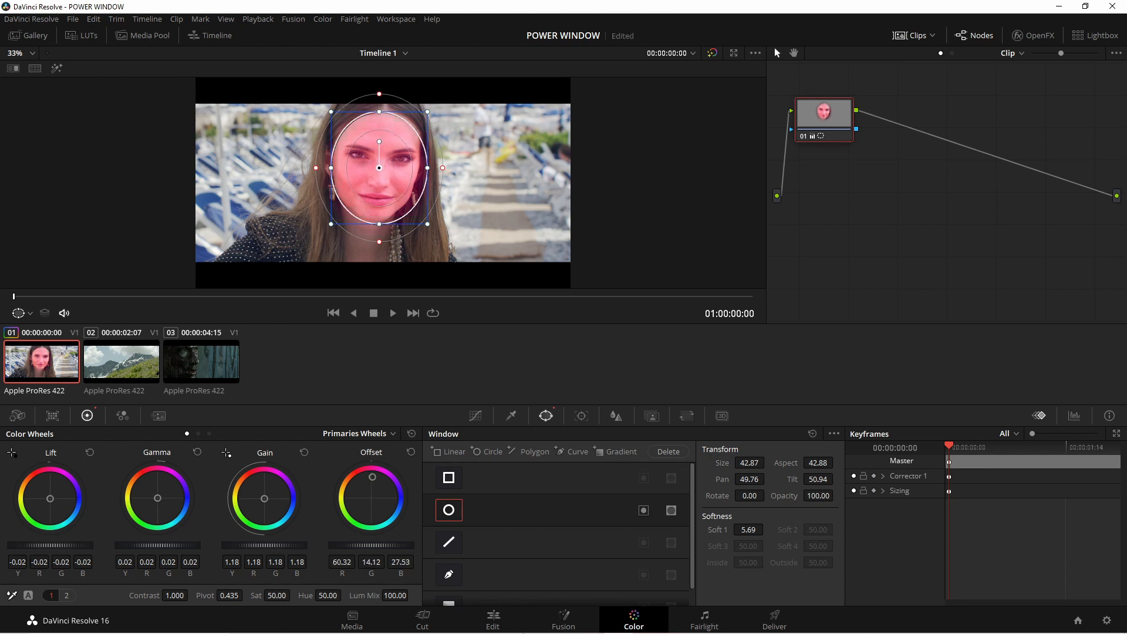
{"action": "left_click", "coordinate": [644, 511]}
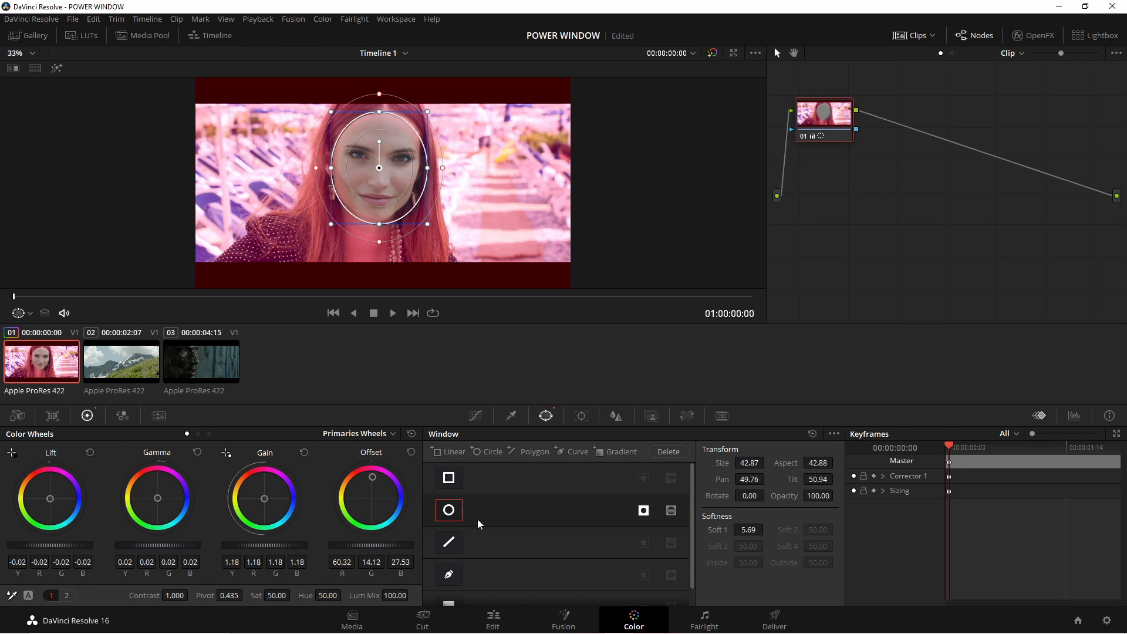
{"action": "left_click", "coordinate": [448, 509]}
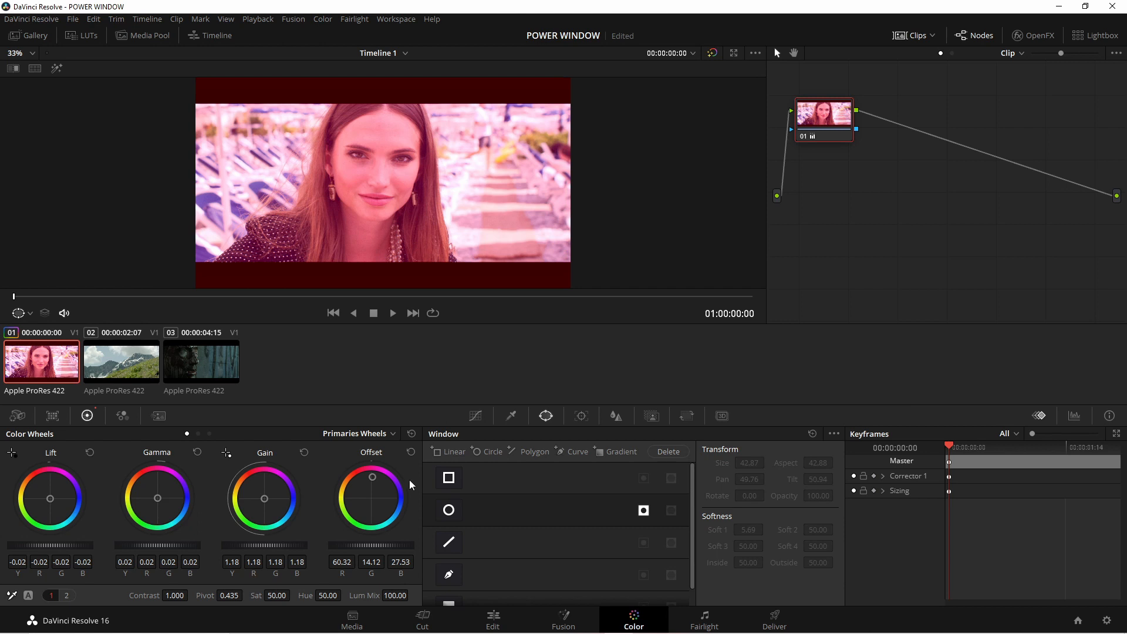
{"action": "left_click", "coordinate": [448, 510]}
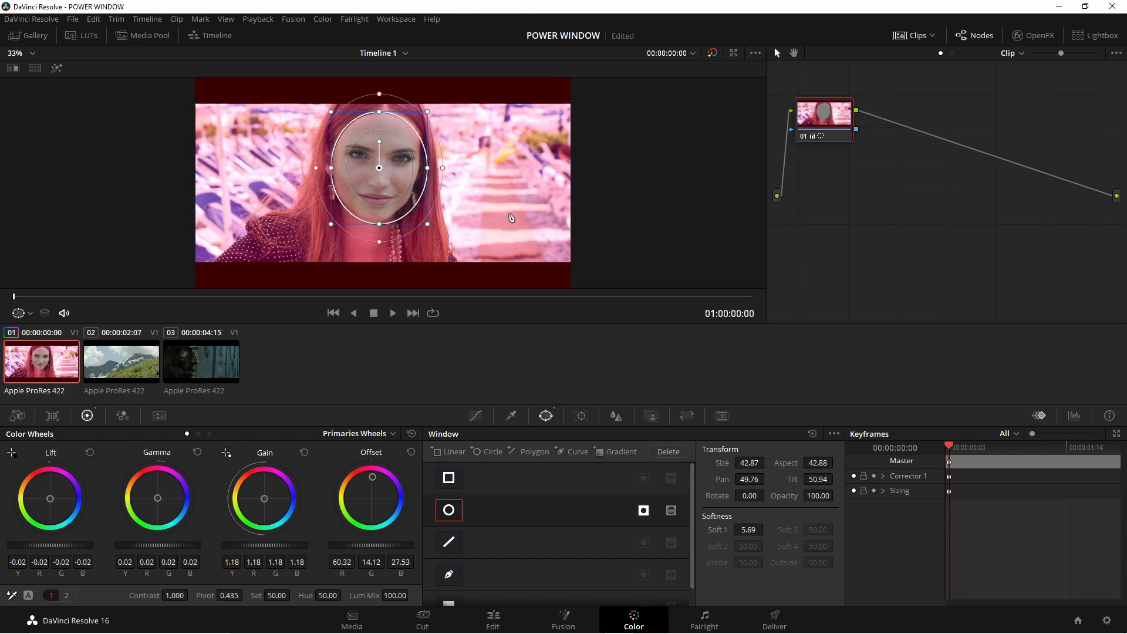
- Reset the Offset tint and turn off the circular window's inversion
{"action": "left_click", "coordinate": [411, 453]}
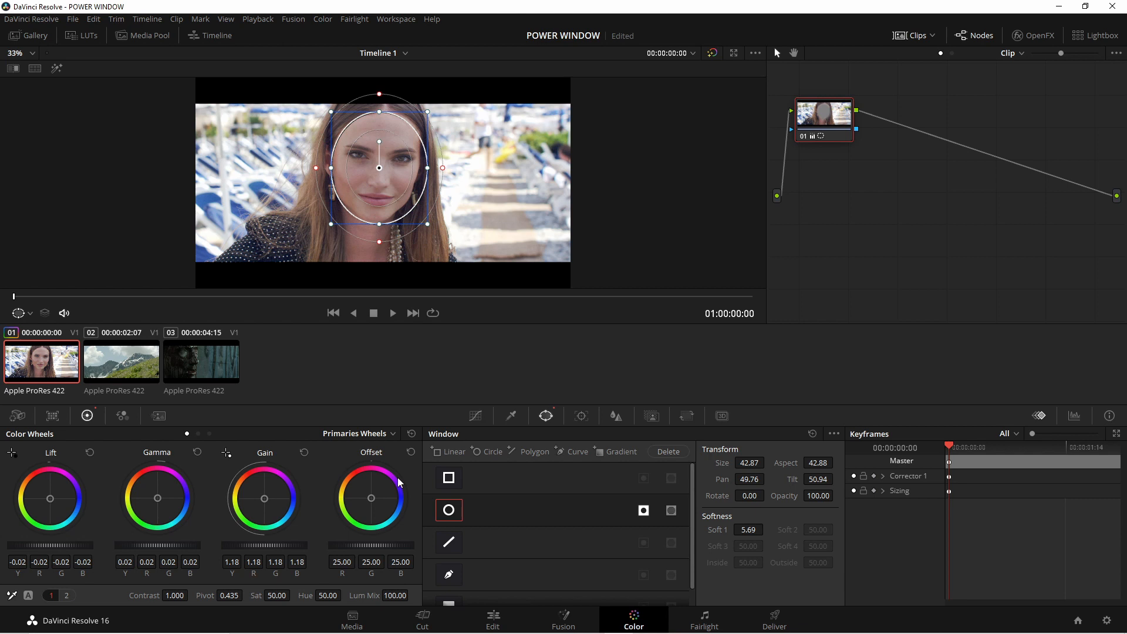
{"action": "left_click", "coordinate": [644, 510]}
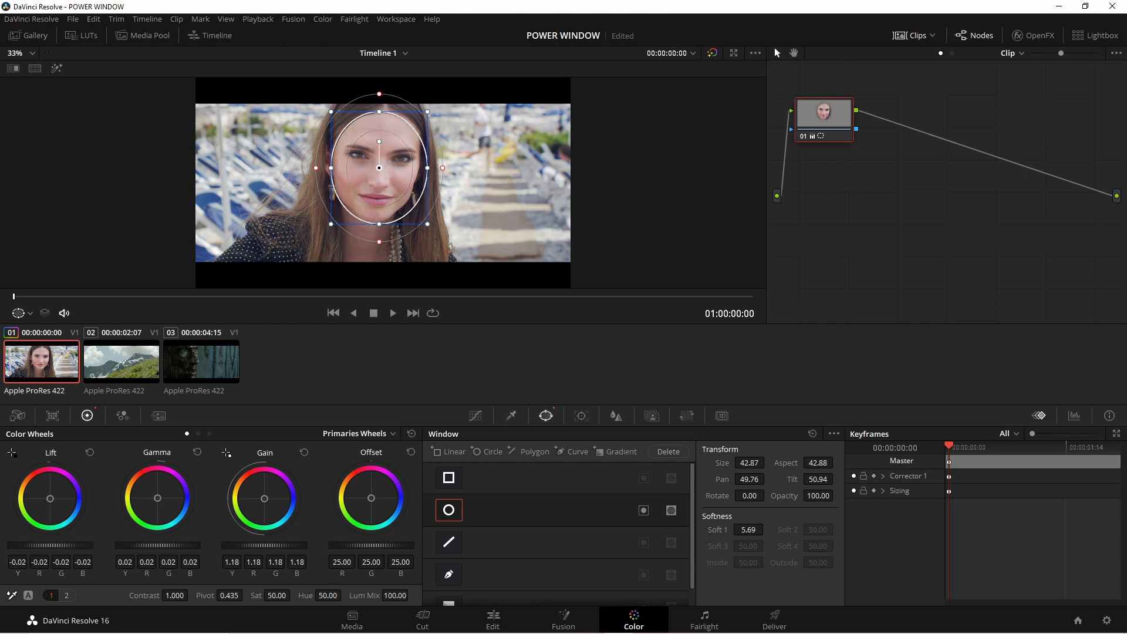
- Invert the circular window and darken the surroundings with Lift at -0.10, Gamma at 0.03 and Gain at 1.17
{"action": "left_click_drag", "start_coordinate": [22, 547], "coordinate": [3, 547]}
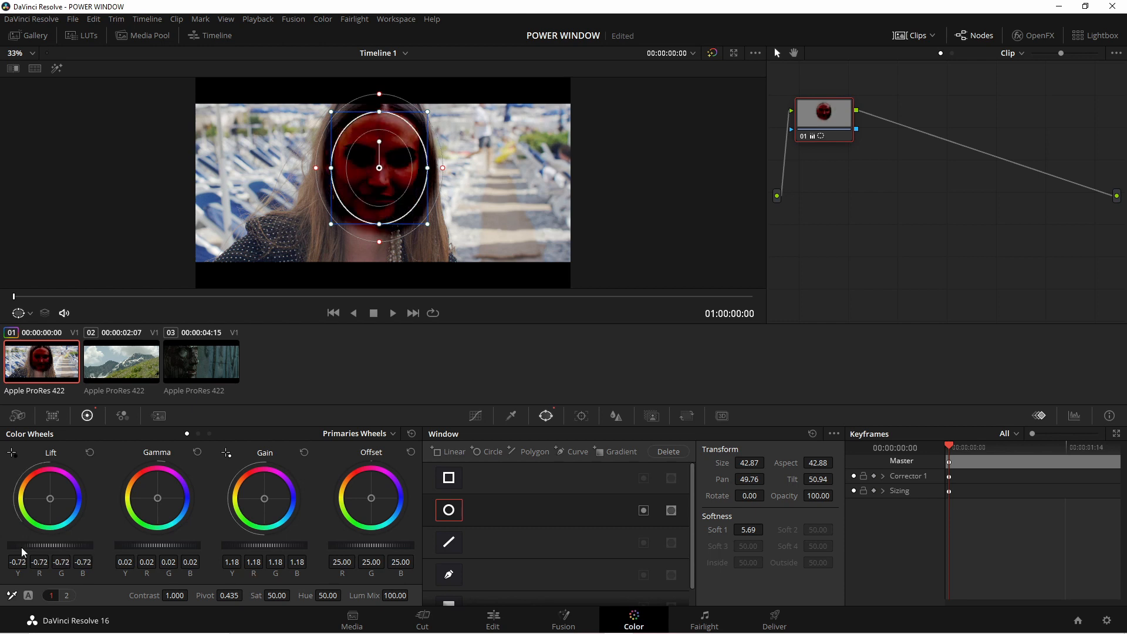
{"action": "left_click", "coordinate": [644, 511]}
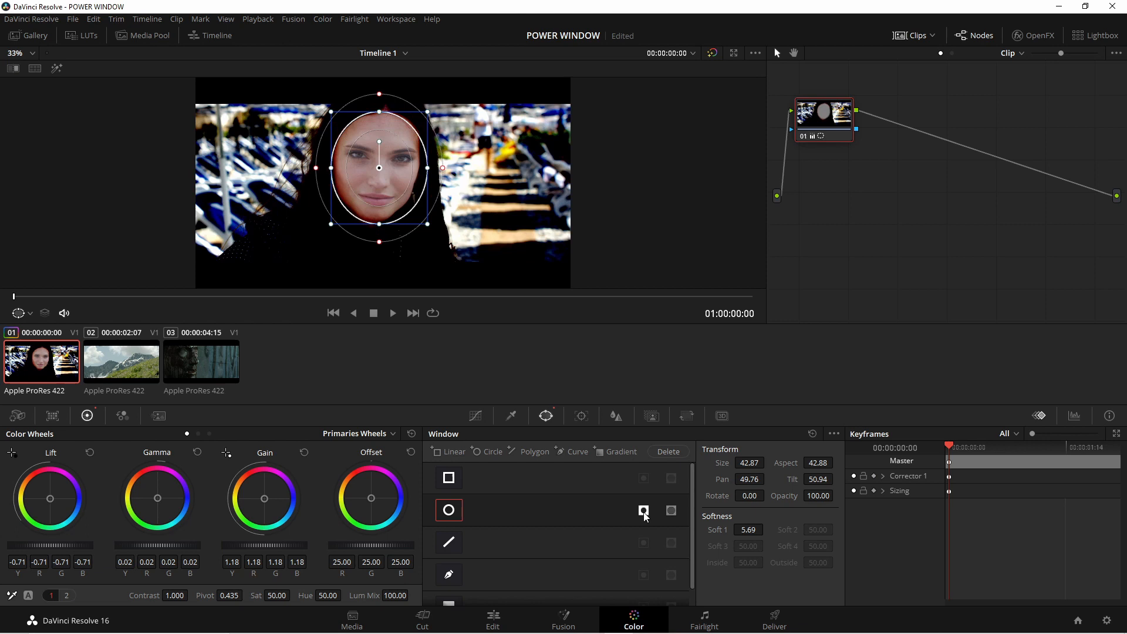
{"action": "mouse_move", "coordinate": [50, 545]}
{"action": "left_mouse_down"}
{"action": "mouse_move", "coordinate": [111, 546]}
{"action": "mouse_move", "coordinate": [60, 546]}
{"action": "left_mouse_up"}
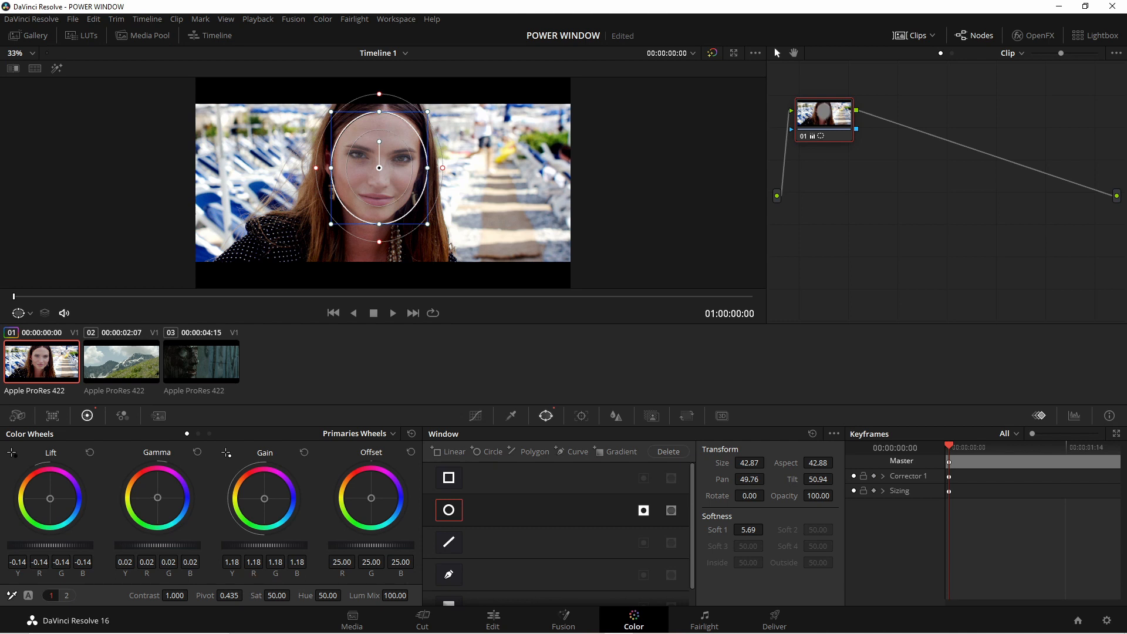
{"action": "left_click_drag", "start_coordinate": [59, 546], "coordinate": [61, 546]}
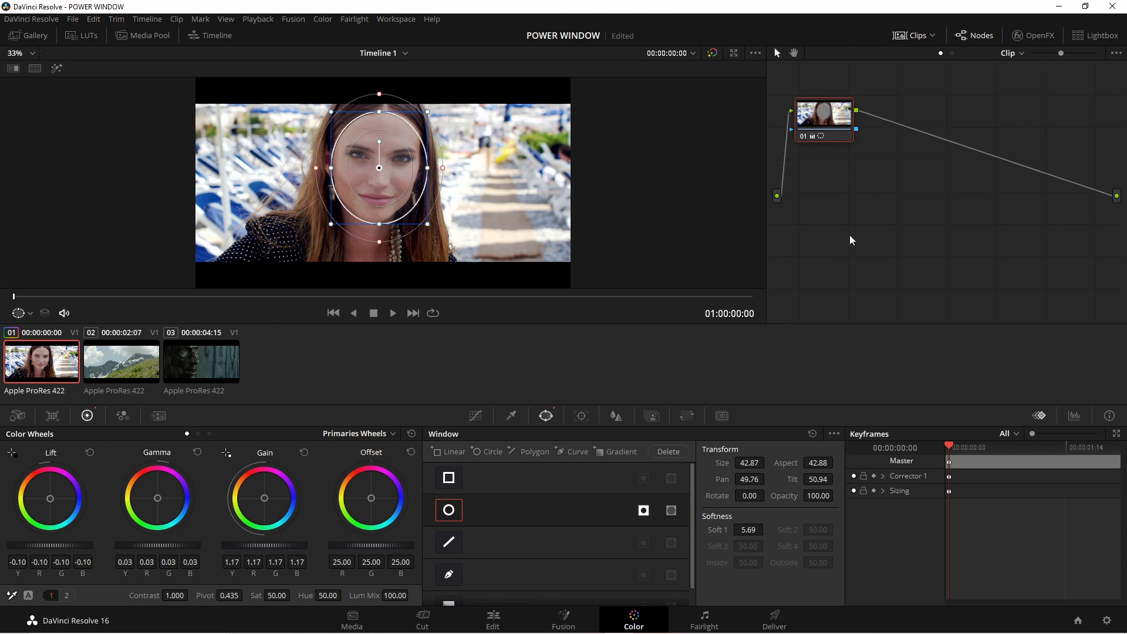
- Compare the image with node 01's grade disabled and enabled
{"action": "key", "text": "ctrl+d"}
{"action": "key", "text": "ctrl+d"}
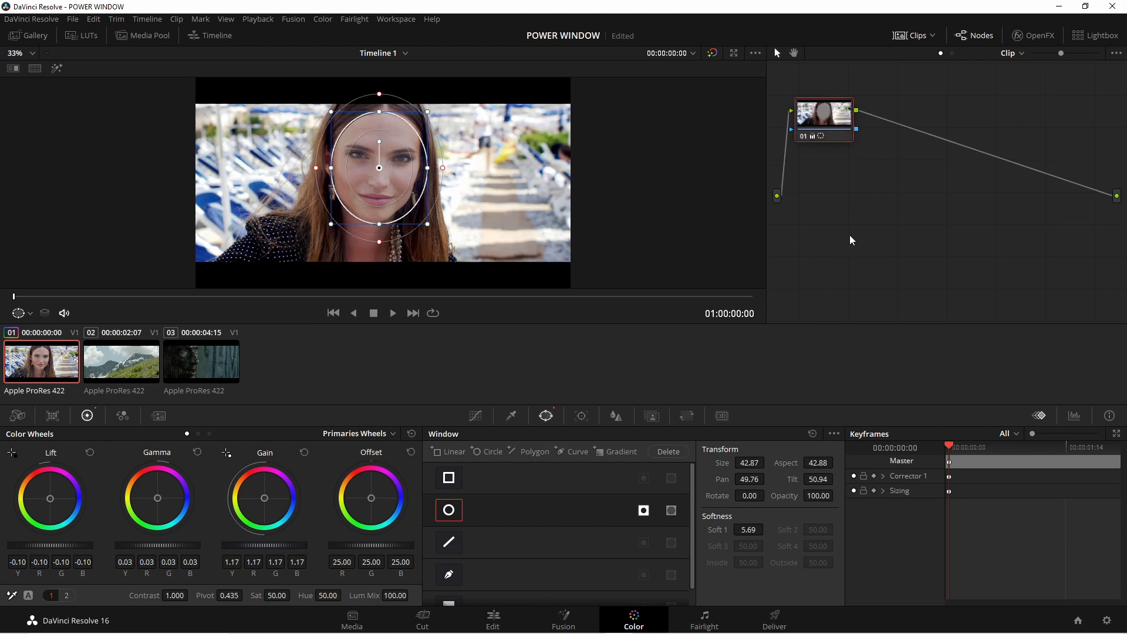
{"action": "key", "text": "ctrl+d"}
{"action": "key", "text": "ctrl+d"}
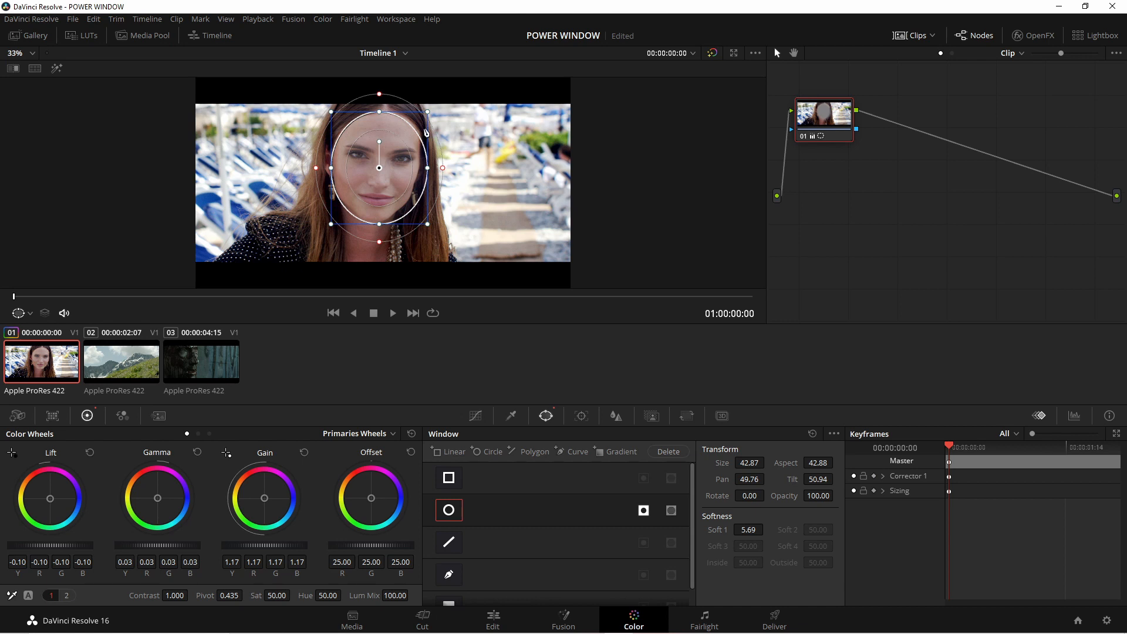
- Replace the circular window with a polygon window and add points along its edges to form an irregular shape
{"action": "left_click", "coordinate": [449, 542]}
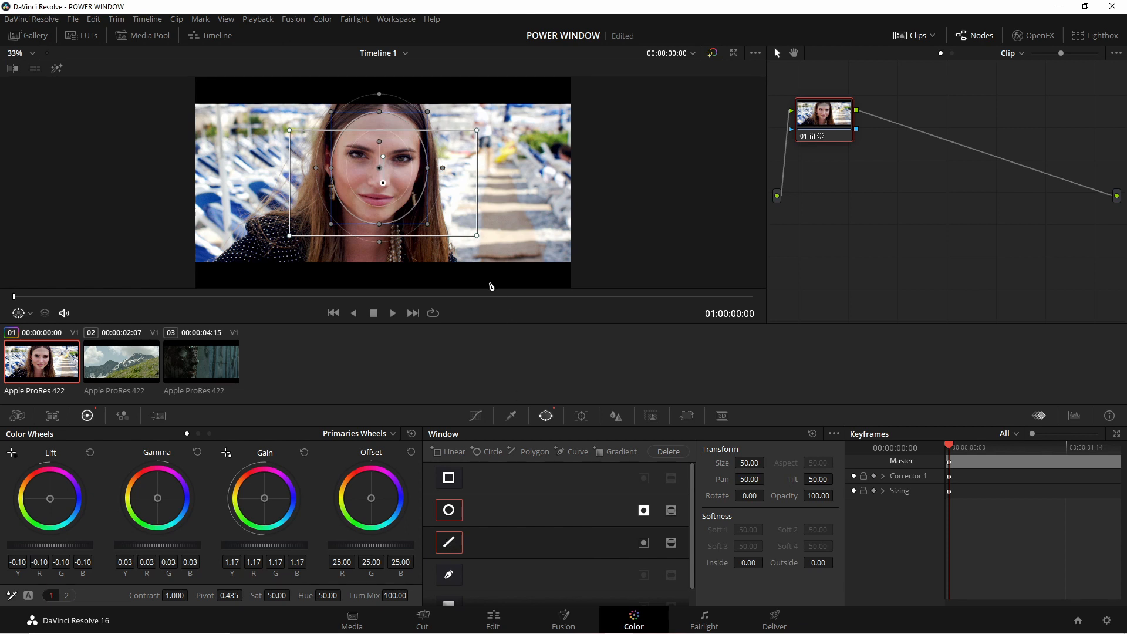
{"action": "left_click", "coordinate": [453, 511]}
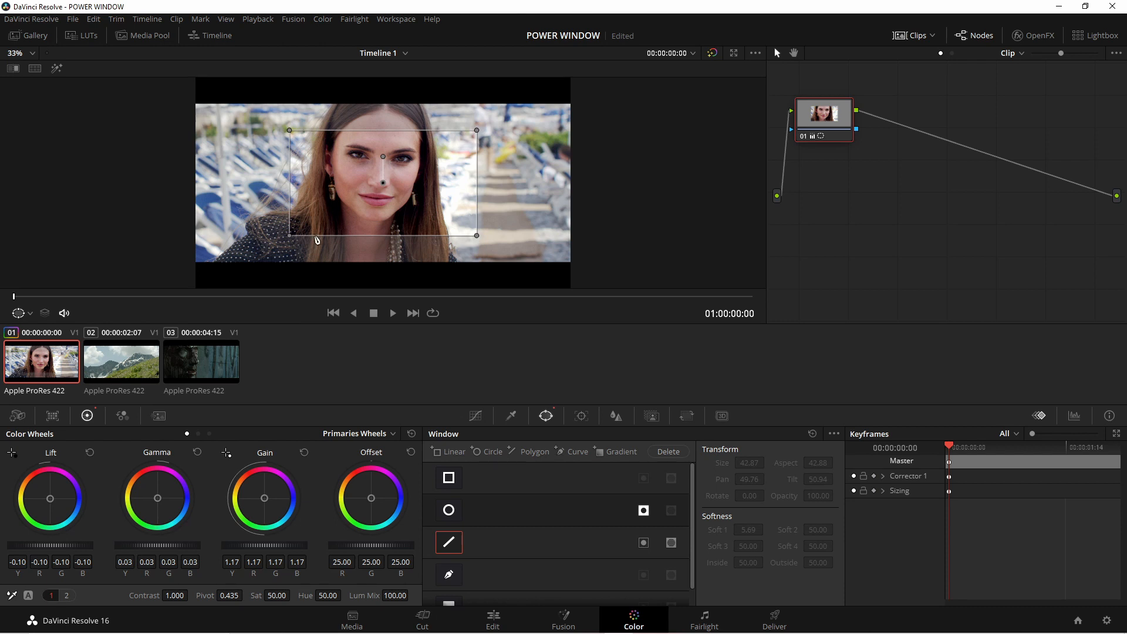
{"action": "left_click_drag", "start_coordinate": [317, 235], "coordinate": [322, 210]}
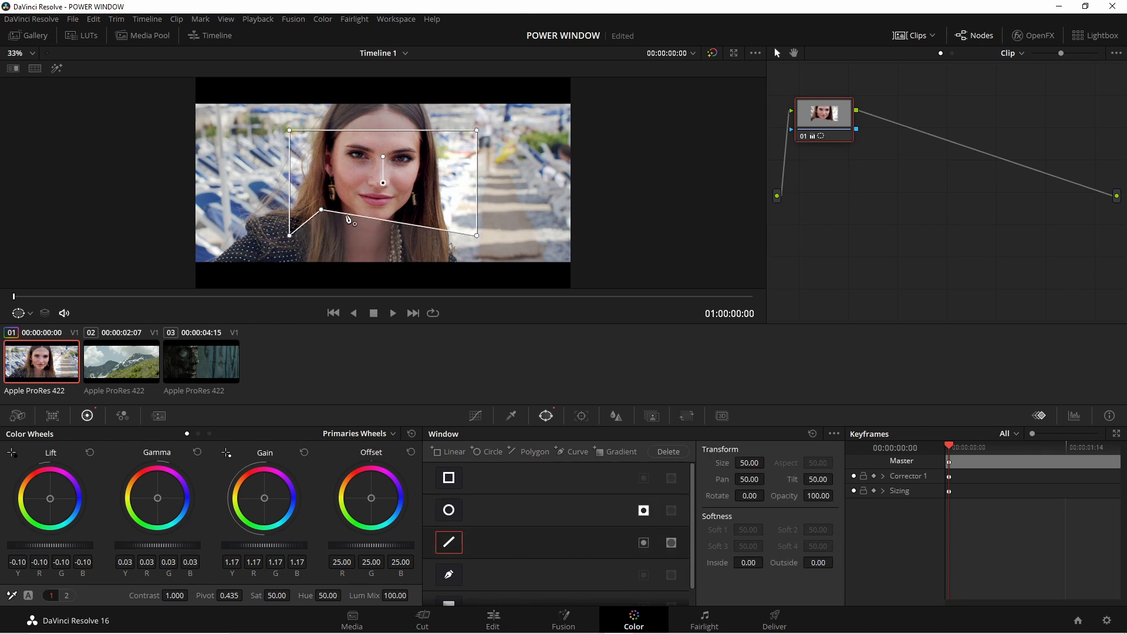
{"action": "left_click_drag", "start_coordinate": [360, 216], "coordinate": [414, 245]}
{"action": "left_click_drag", "start_coordinate": [386, 130], "coordinate": [318, 178]}
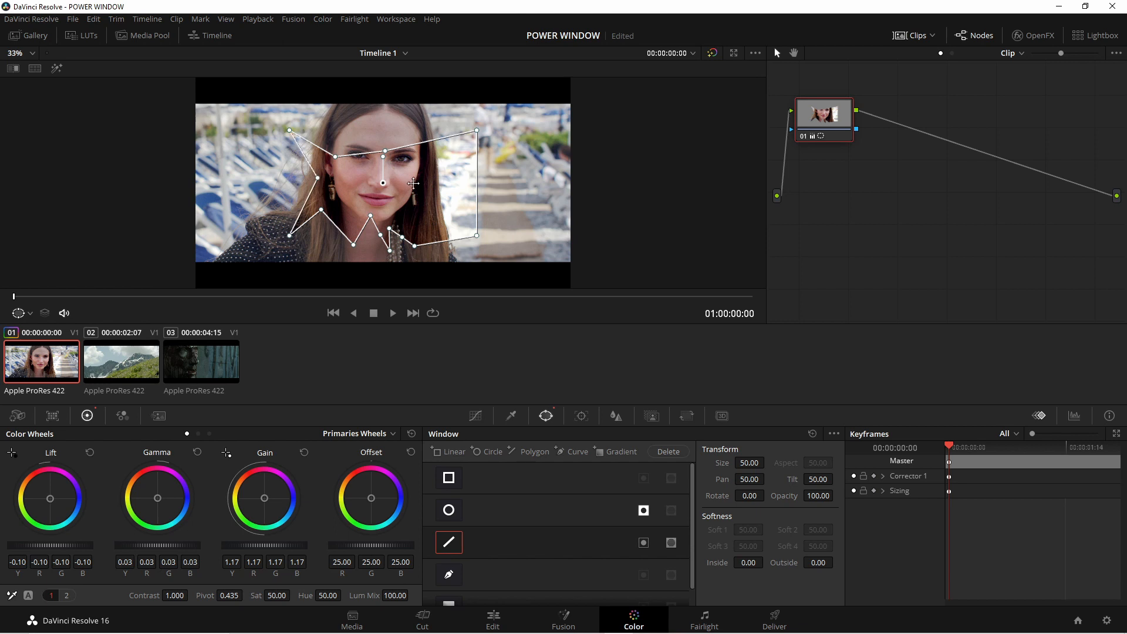
- Tint the polygon window's area with Offset at about R 50.92, G 18.77, B 9.32, and rotate the window freehand
{"action": "mouse_move", "coordinate": [379, 183]}
{"action": "left_mouse_down"}
{"action": "mouse_move", "coordinate": [396, 182]}
{"action": "mouse_move", "coordinate": [379, 181]}
{"action": "left_mouse_up"}
{"action": "left_click_drag", "start_coordinate": [374, 500], "coordinate": [366, 485]}
{"action": "left_click_drag", "start_coordinate": [388, 176], "coordinate": [247, 122]}
- Turn off the polygon window and reset the whole grade on node 01
{"action": "left_click", "coordinate": [456, 542]}
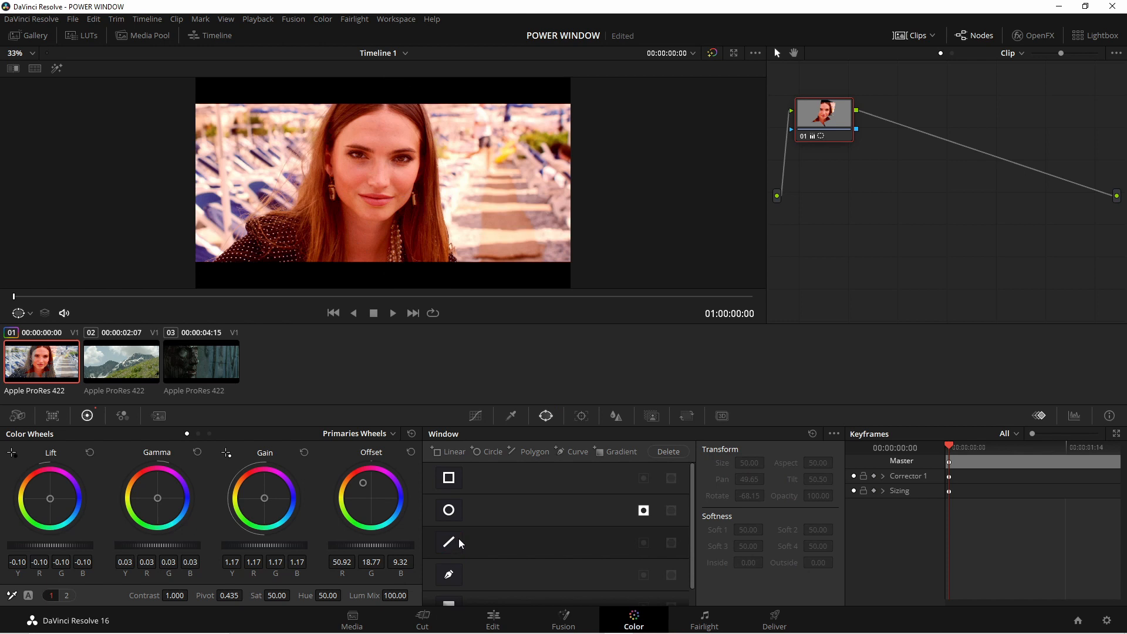
{"action": "right_click", "coordinate": [822, 122]}
{"action": "left_click", "coordinate": [851, 136]}
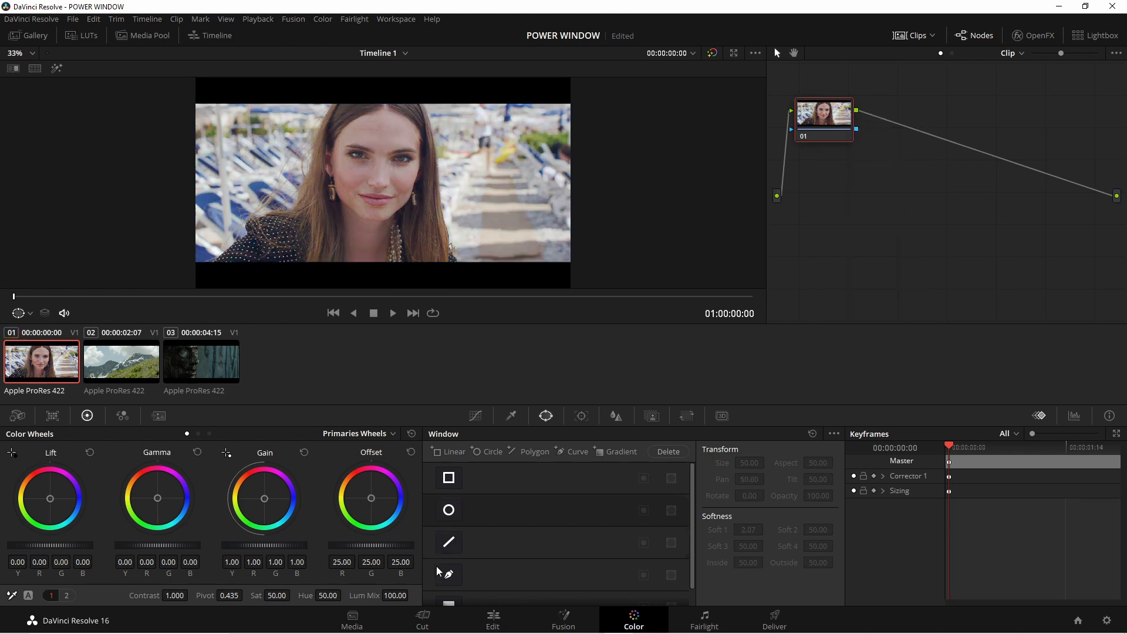
{"action": "scroll", "coordinate": [462, 533], "scroll_direction": "down", "scroll_amount": 1}
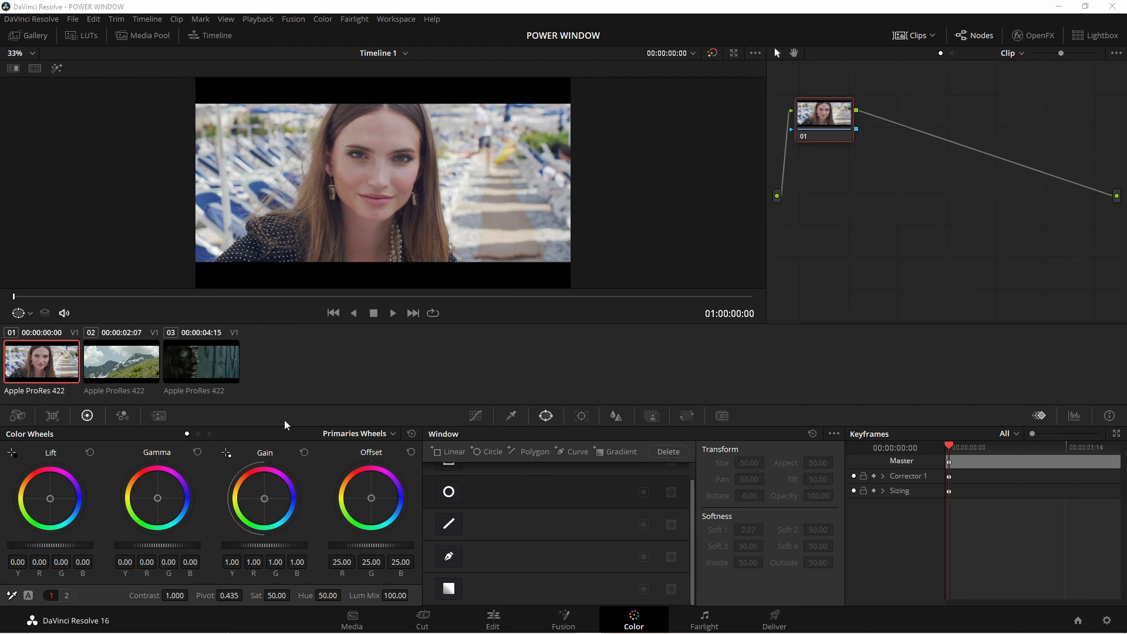
- On clip 02, draw a closed curve window around the mountains, following the ridgeline closely and cutting straight along the grassy slope
{"action": "left_click", "coordinate": [138, 364]}
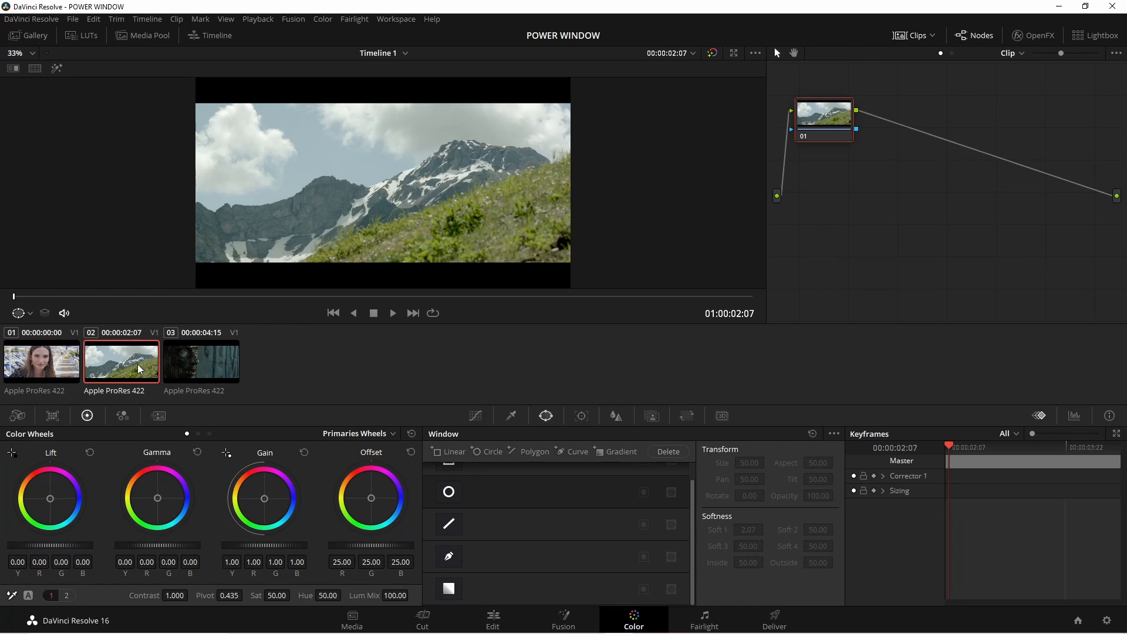
{"action": "left_click", "coordinate": [449, 558]}
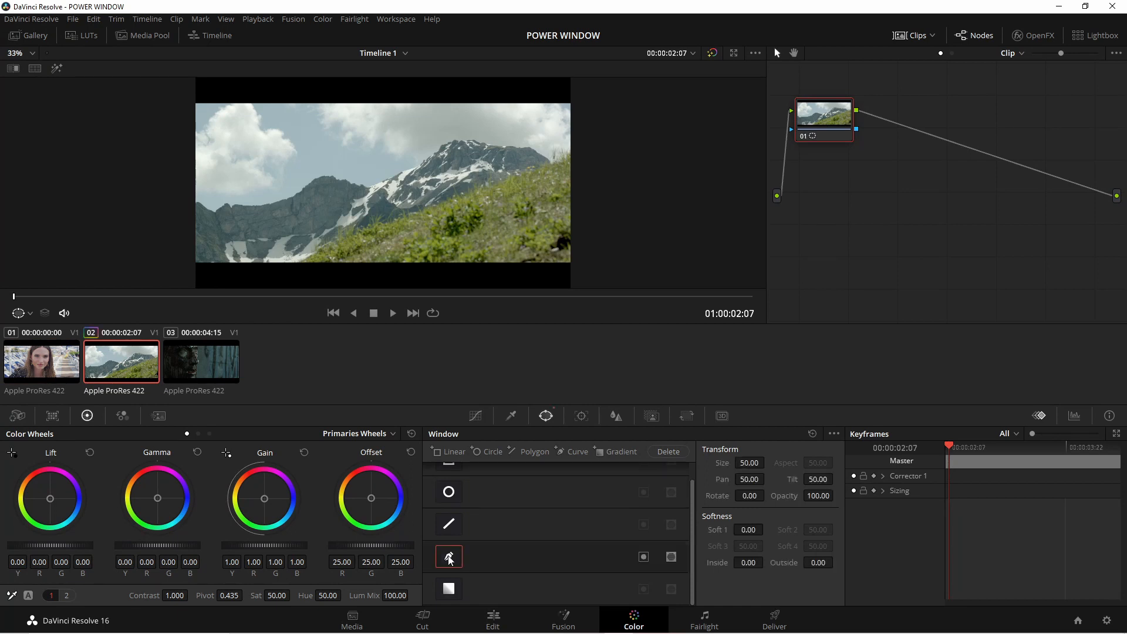
{"action": "left_click", "coordinate": [300, 260]}
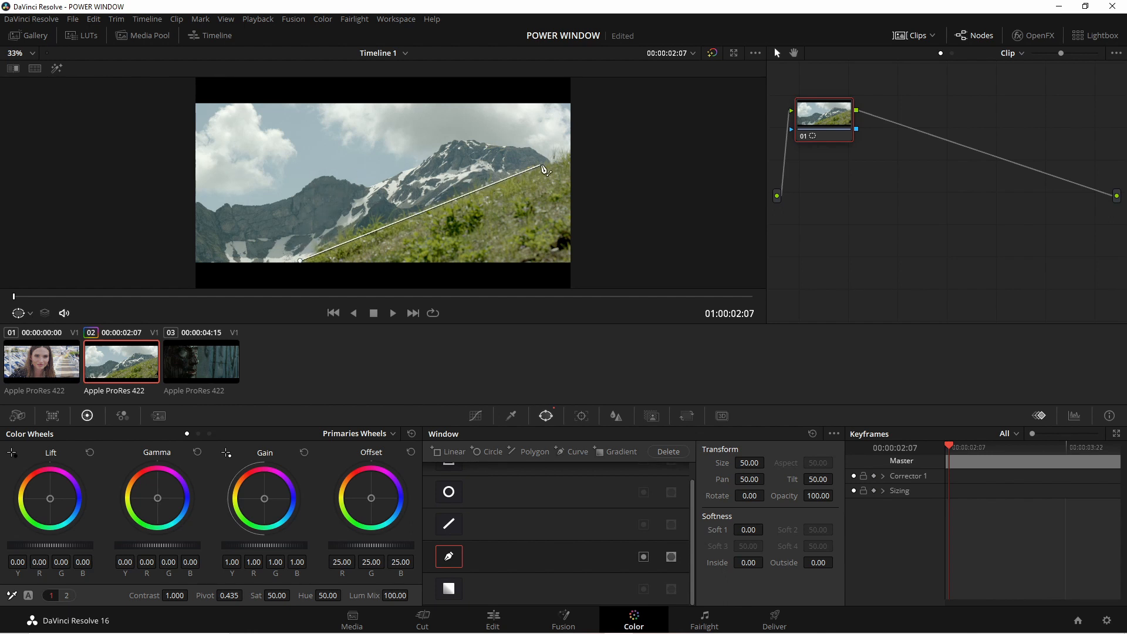
{"action": "left_click", "coordinate": [552, 162]}
{"action": "left_click", "coordinate": [529, 146]}
{"action": "left_click", "coordinate": [517, 147]}
{"action": "left_click", "coordinate": [511, 145]}
{"action": "left_click", "coordinate": [503, 145]}
{"action": "left_click", "coordinate": [495, 145]}
{"action": "left_click", "coordinate": [486, 143]}
{"action": "left_click", "coordinate": [480, 142]}
{"action": "left_click", "coordinate": [470, 139]}
{"action": "left_click", "coordinate": [457, 140]}
{"action": "left_click", "coordinate": [444, 141]}
{"action": "left_click", "coordinate": [438, 148]}
{"action": "left_click", "coordinate": [431, 153]}
{"action": "left_click", "coordinate": [411, 166]}
{"action": "left_click", "coordinate": [401, 169]}
{"action": "left_click", "coordinate": [394, 175]}
{"action": "left_click", "coordinate": [380, 178]}
{"action": "left_click", "coordinate": [372, 183]}
{"action": "left_click", "coordinate": [364, 185]}
{"action": "left_click", "coordinate": [356, 185]}
{"action": "left_click", "coordinate": [351, 183]}
{"action": "left_click", "coordinate": [345, 180]}
{"action": "left_click", "coordinate": [341, 178]}
{"action": "left_click", "coordinate": [332, 176]}
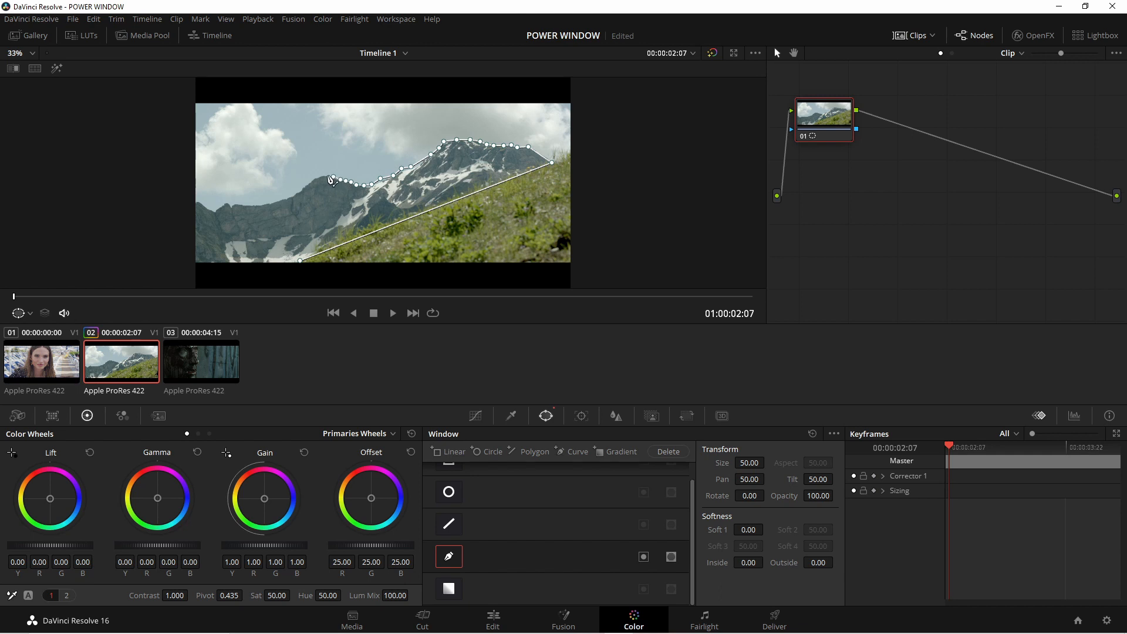
{"action": "left_click", "coordinate": [324, 176]}
{"action": "left_click", "coordinate": [316, 176]}
{"action": "left_click", "coordinate": [309, 183]}
{"action": "left_click", "coordinate": [292, 195]}
{"action": "left_click", "coordinate": [280, 199]}
{"action": "left_click", "coordinate": [270, 203]}
{"action": "left_click", "coordinate": [260, 207]}
{"action": "left_click", "coordinate": [246, 205]}
{"action": "left_click", "coordinate": [240, 203]}
{"action": "left_click", "coordinate": [233, 205]}
{"action": "left_click", "coordinate": [222, 203]}
{"action": "left_click", "coordinate": [215, 212]}
{"action": "left_click", "coordinate": [208, 210]}
{"action": "left_click", "coordinate": [198, 202]}
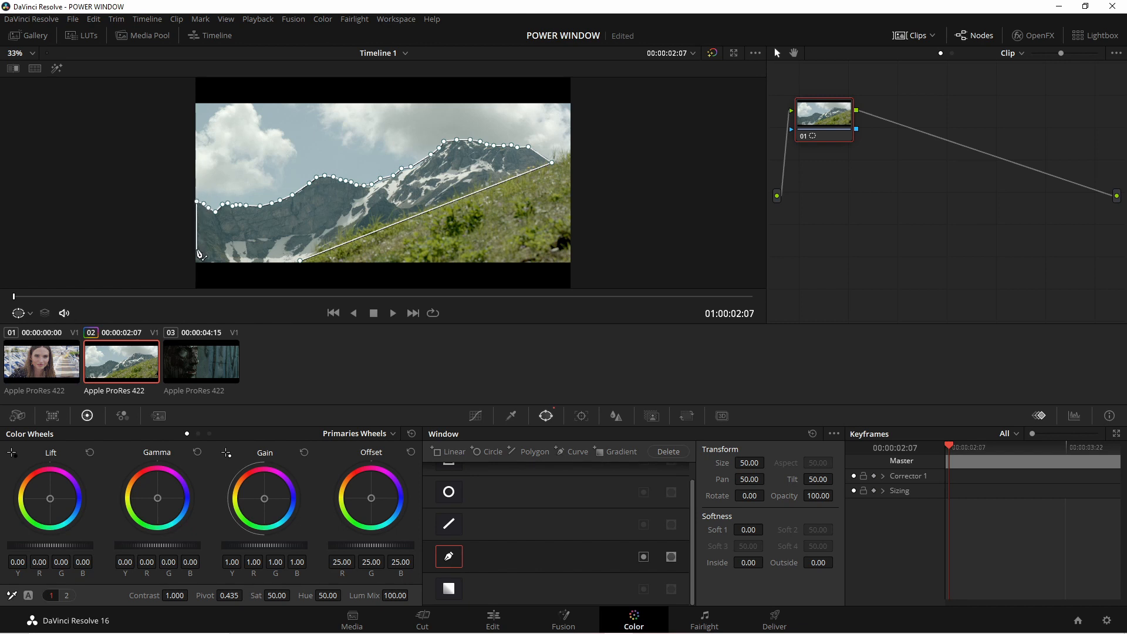
{"action": "left_click", "coordinate": [197, 261]}
{"action": "left_click", "coordinate": [300, 261]}
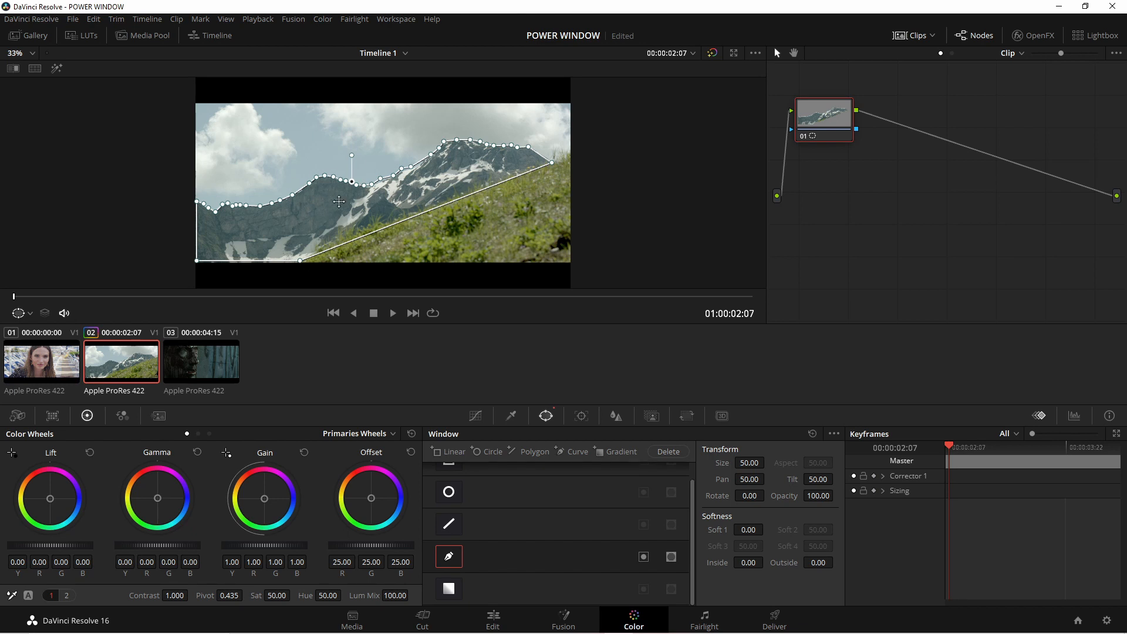
- Try a blue Offset tint of about R 2.94, G 28.14, B 56.14 with the curve window's inversion toggled, and reset Offset
{"action": "left_click_drag", "start_coordinate": [379, 505], "coordinate": [394, 517]}
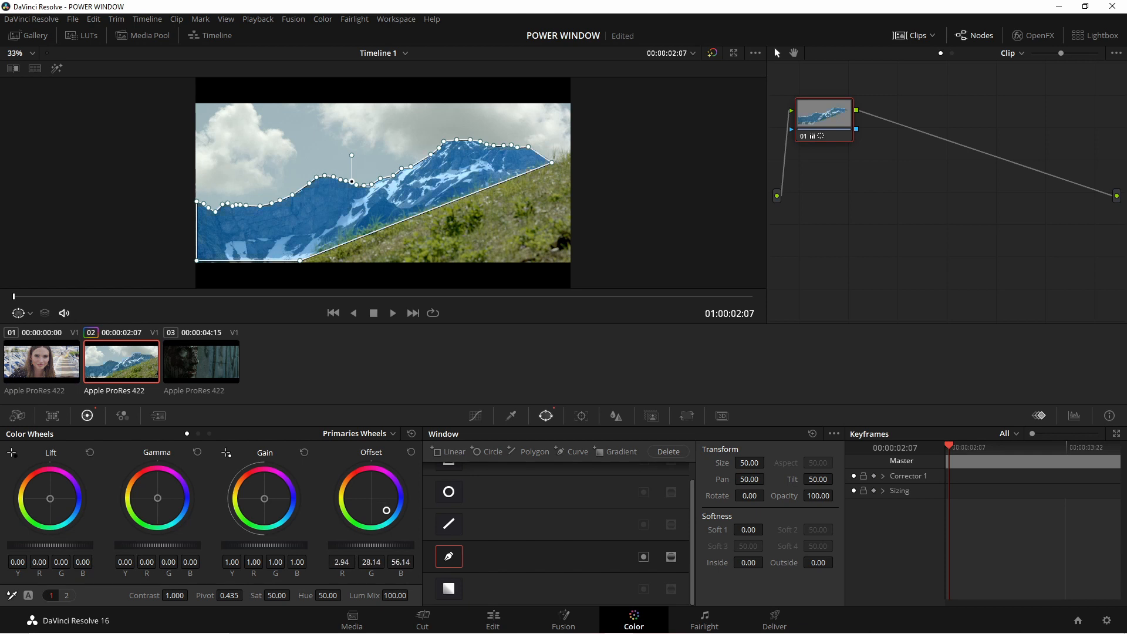
{"action": "left_click", "coordinate": [644, 558]}
{"action": "left_click", "coordinate": [411, 452]}
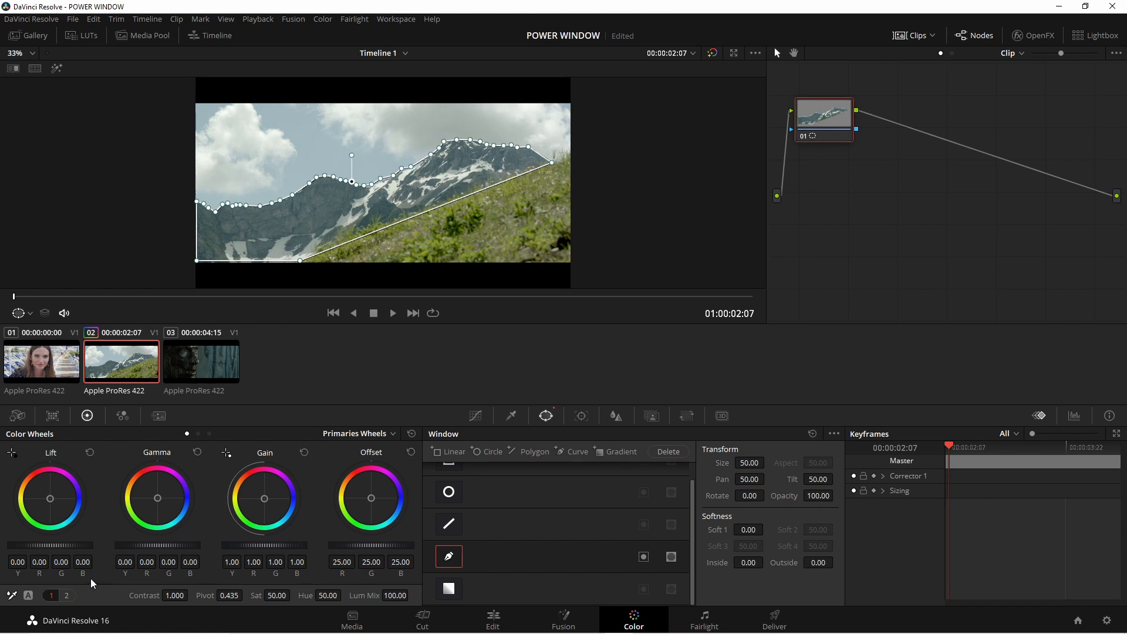
- Lower Lift to about -0.07 inside the curve window and display the waveform scope
{"action": "left_click_drag", "start_coordinate": [82, 545], "coordinate": [70, 545]}
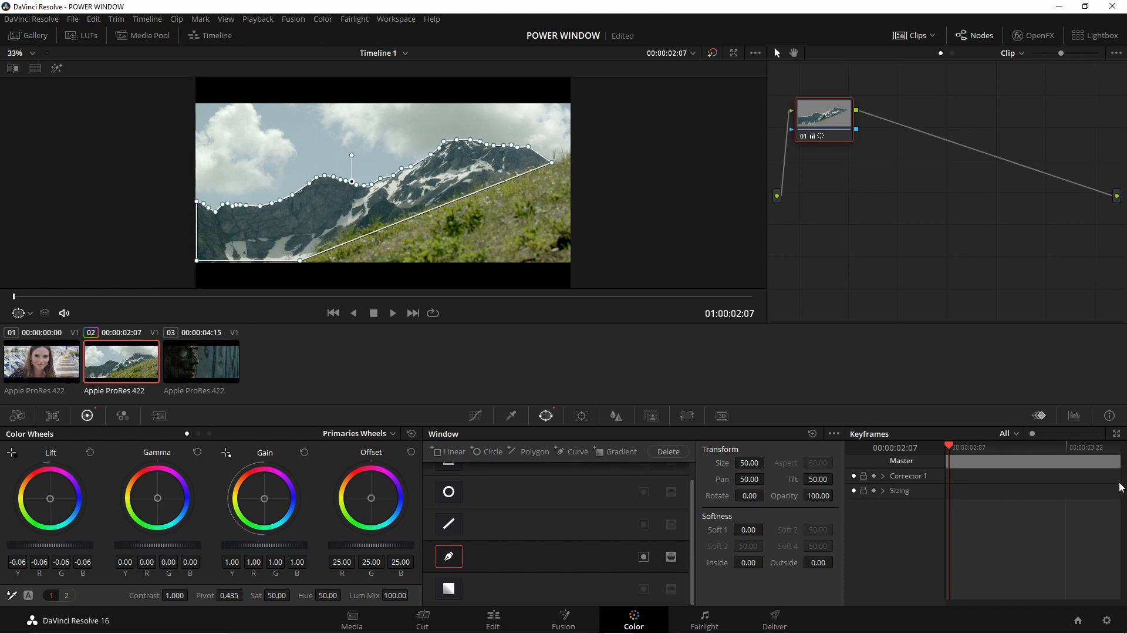
{"action": "left_click", "coordinate": [1074, 416]}
{"action": "left_click", "coordinate": [1056, 437]}
{"action": "left_click", "coordinate": [1051, 468]}
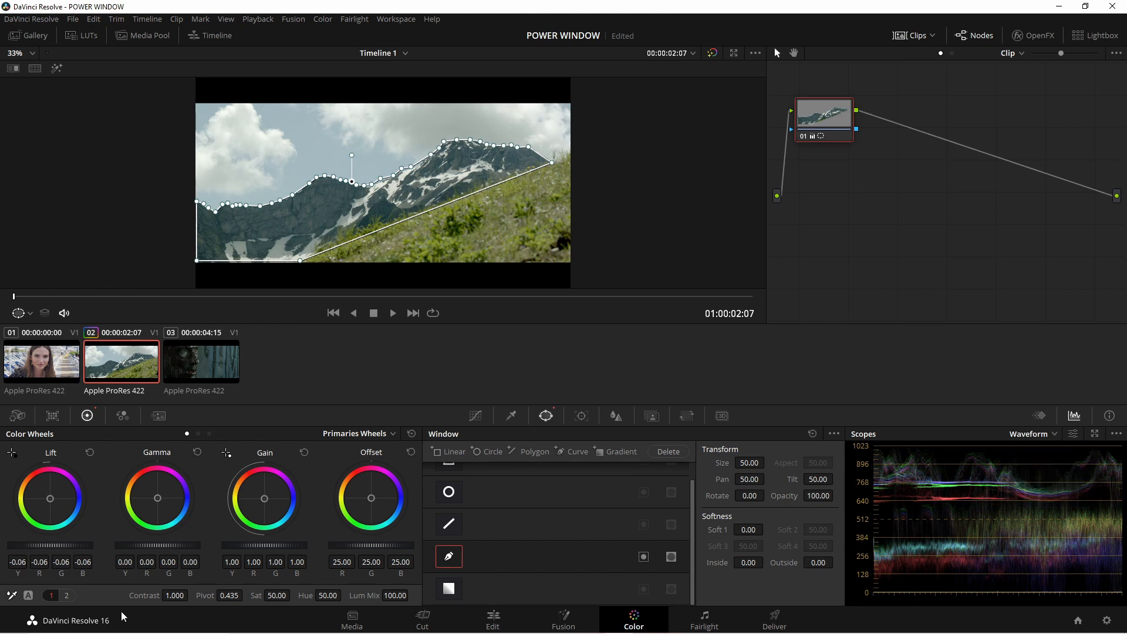
{"action": "left_click_drag", "start_coordinate": [82, 552], "coordinate": [75, 552]}
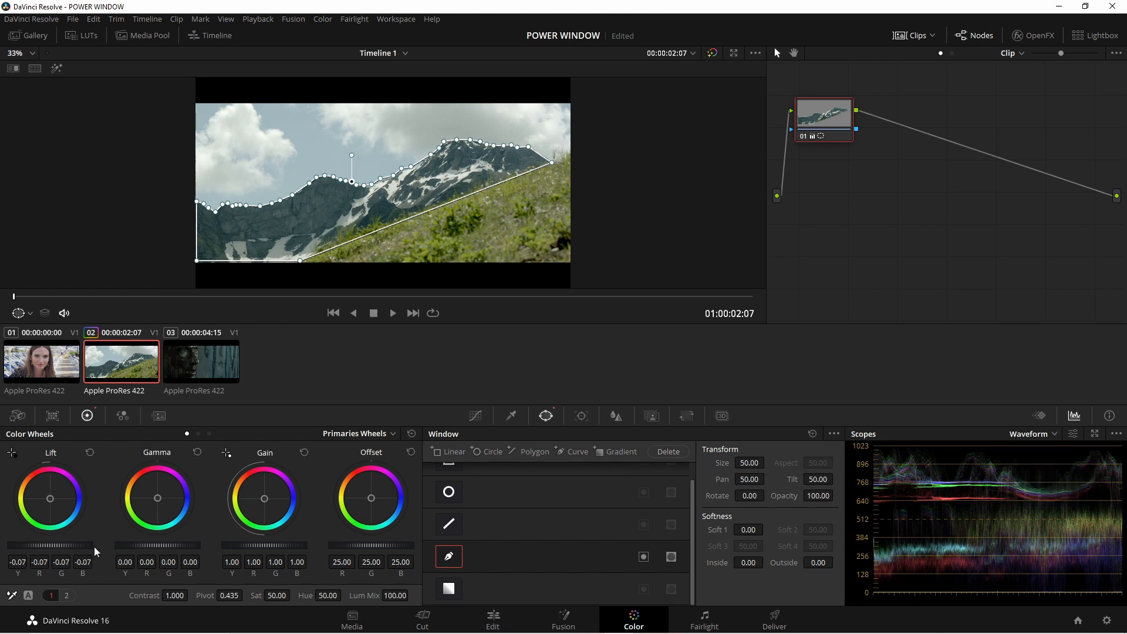
- Raise Contrast inside the curve window to about 1.124 and compare the image with the window off and on
{"action": "left_click_drag", "start_coordinate": [175, 596], "coordinate": [247, 595]}
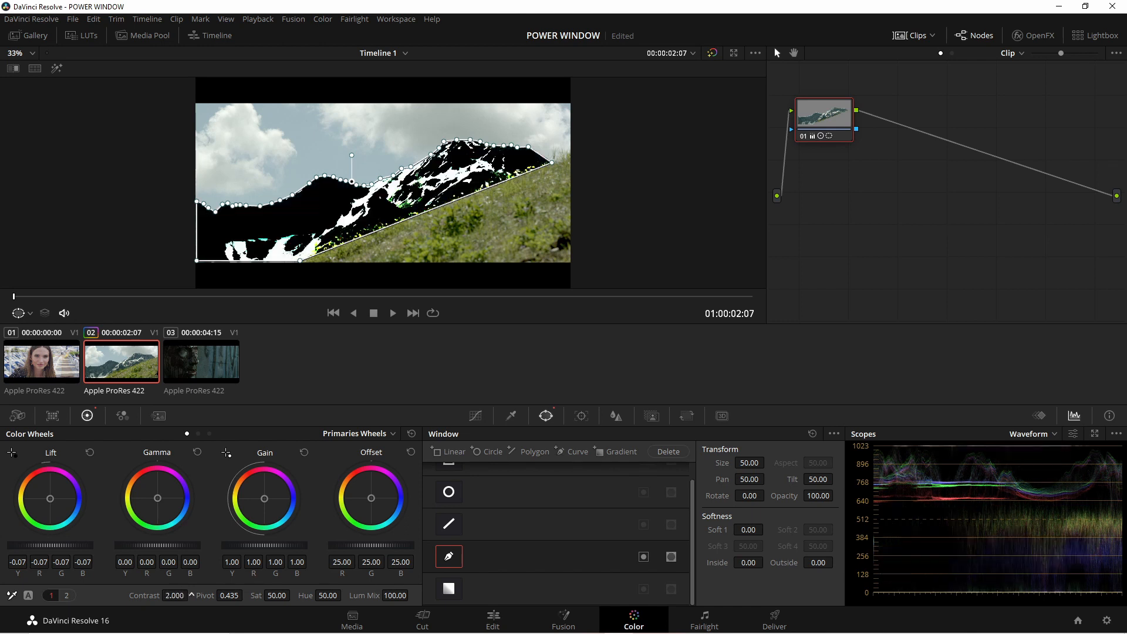
{"action": "left_click_drag", "start_coordinate": [174, 595], "coordinate": [109, 595]}
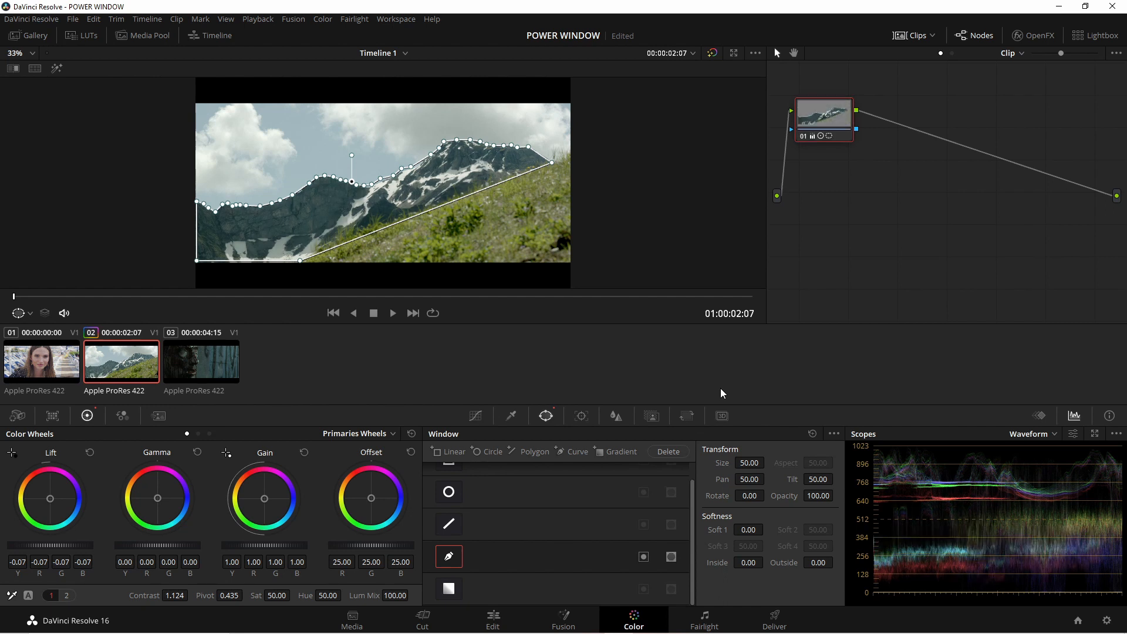
{"action": "left_click", "coordinate": [447, 558]}
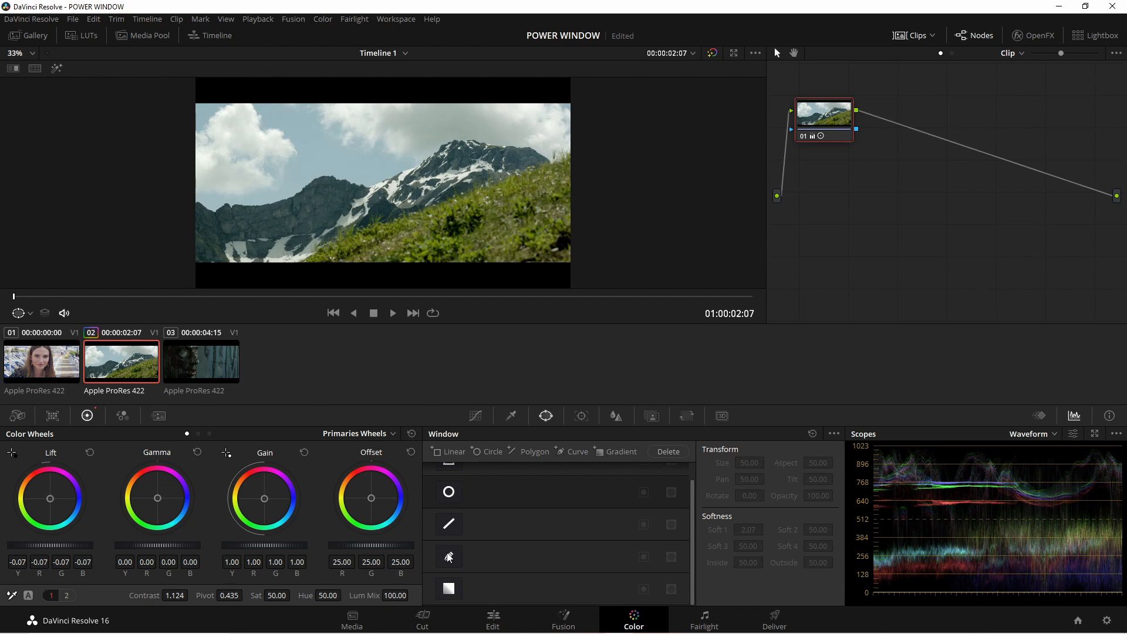
{"action": "left_click", "coordinate": [448, 557]}
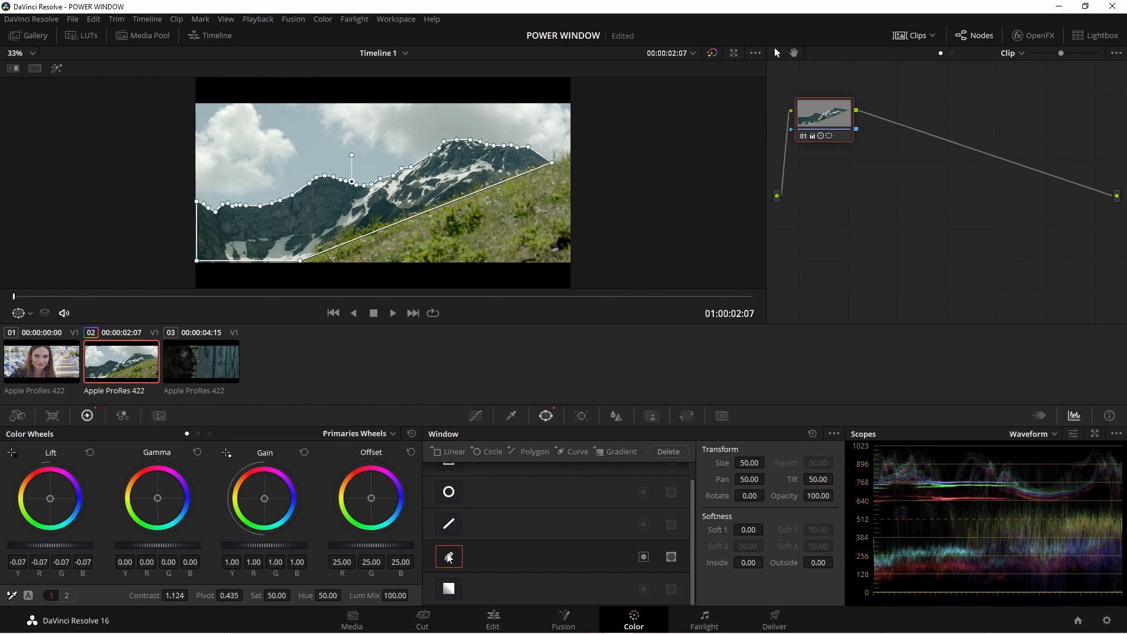
- On clip 03, add a gradient window rotated to -90.00 with Soft 1 at about 3.37, centred near Pan 50.06, Tilt 50.06
{"action": "left_click", "coordinate": [218, 362]}
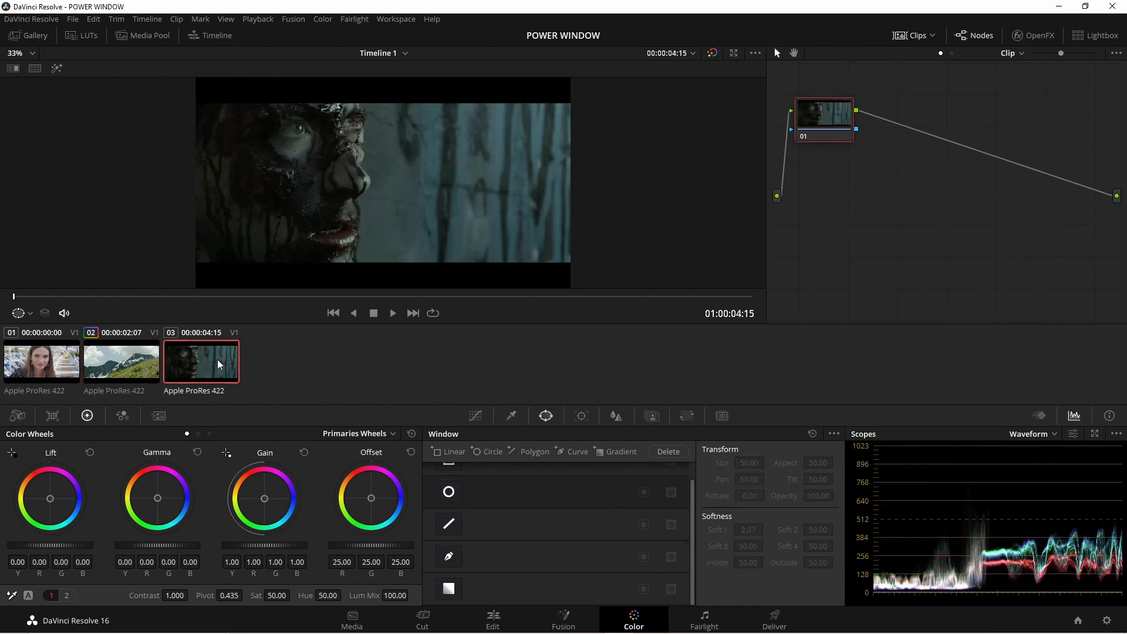
{"action": "left_click", "coordinate": [451, 592]}
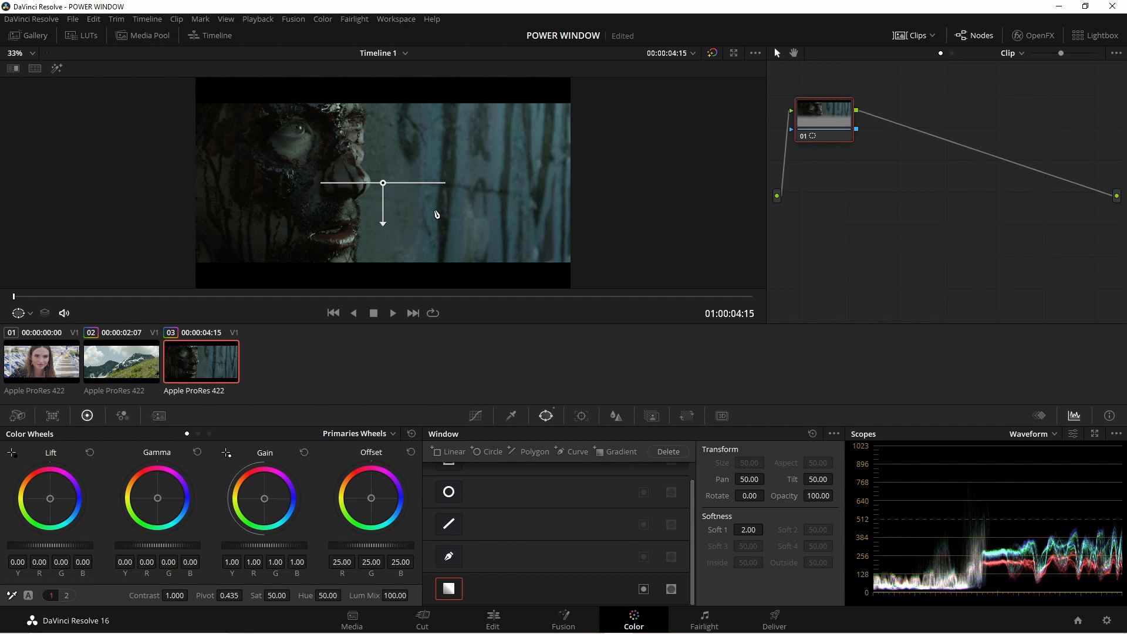
{"action": "left_click_drag", "start_coordinate": [382, 223], "coordinate": [444, 183]}
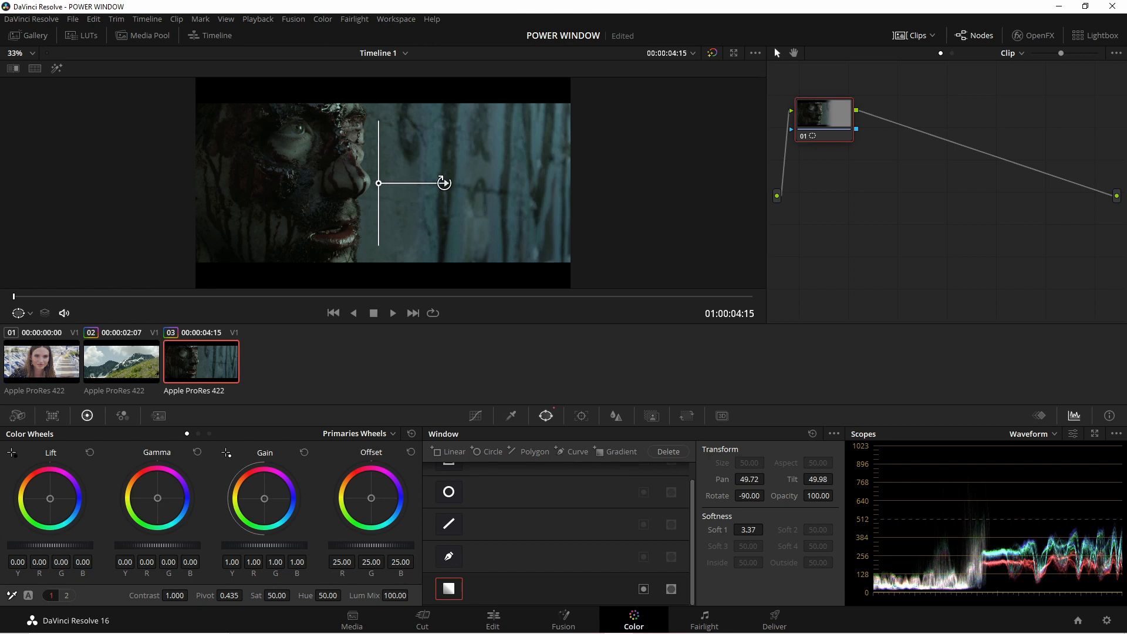
{"action": "left_click_drag", "start_coordinate": [379, 184], "coordinate": [384, 182]}
- Tint with Offset at about R 53.19, G 19.15, B -1.35, and turn the gradient to about 90.31 with Soft 1 at 5.63
{"action": "left_click_drag", "start_coordinate": [374, 498], "coordinate": [358, 483]}
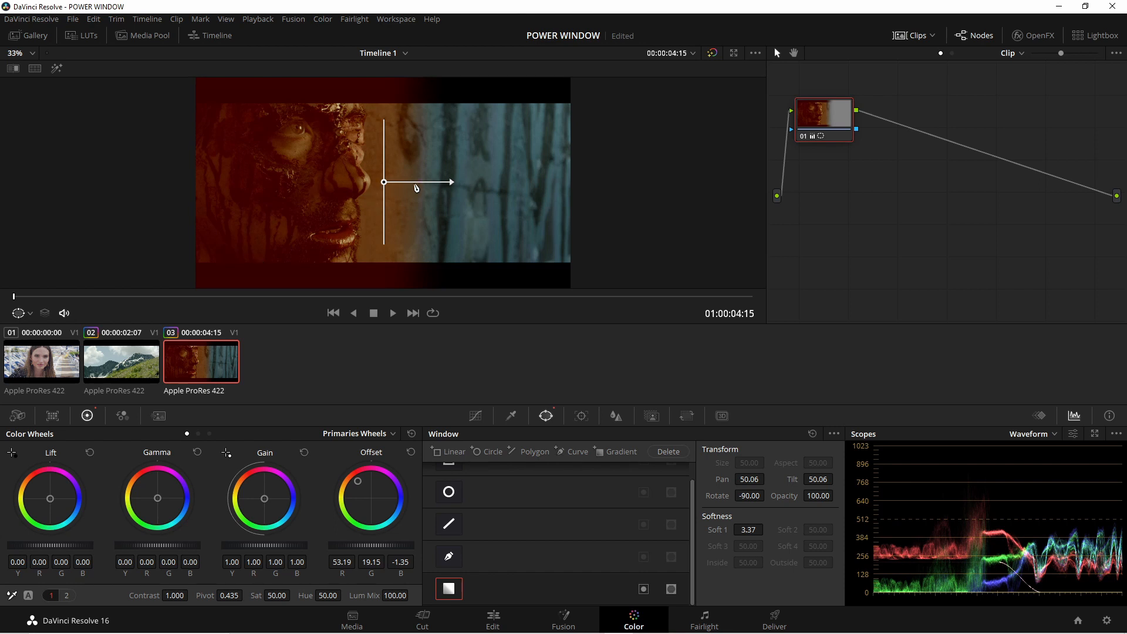
{"action": "left_click_drag", "start_coordinate": [384, 182], "coordinate": [329, 186]}
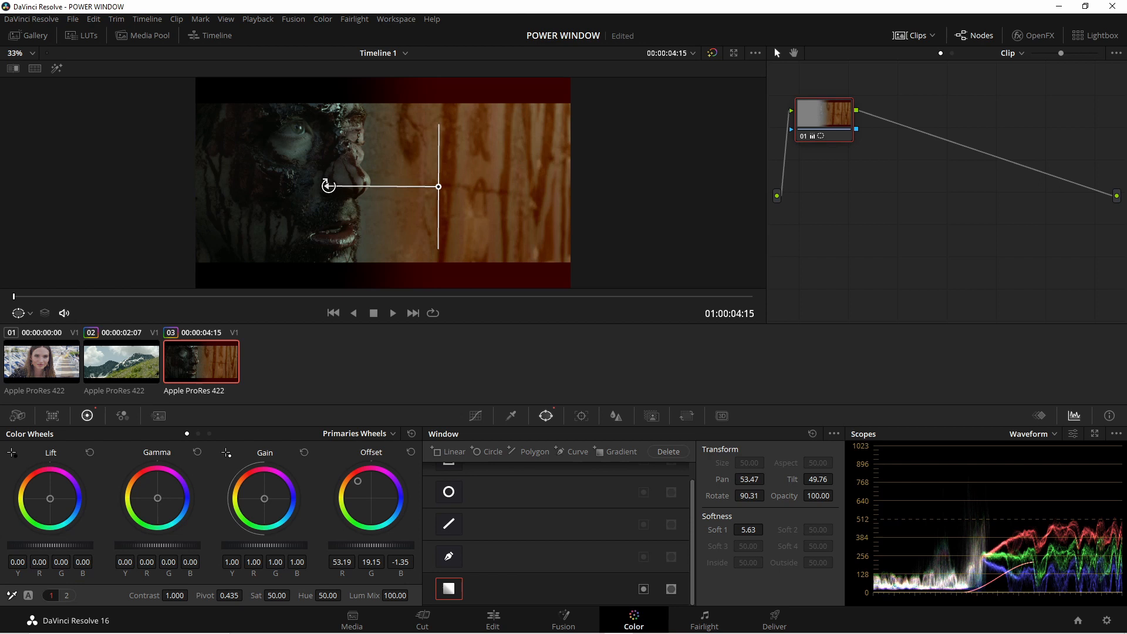
{"action": "left_click_drag", "start_coordinate": [439, 188], "coordinate": [434, 188]}
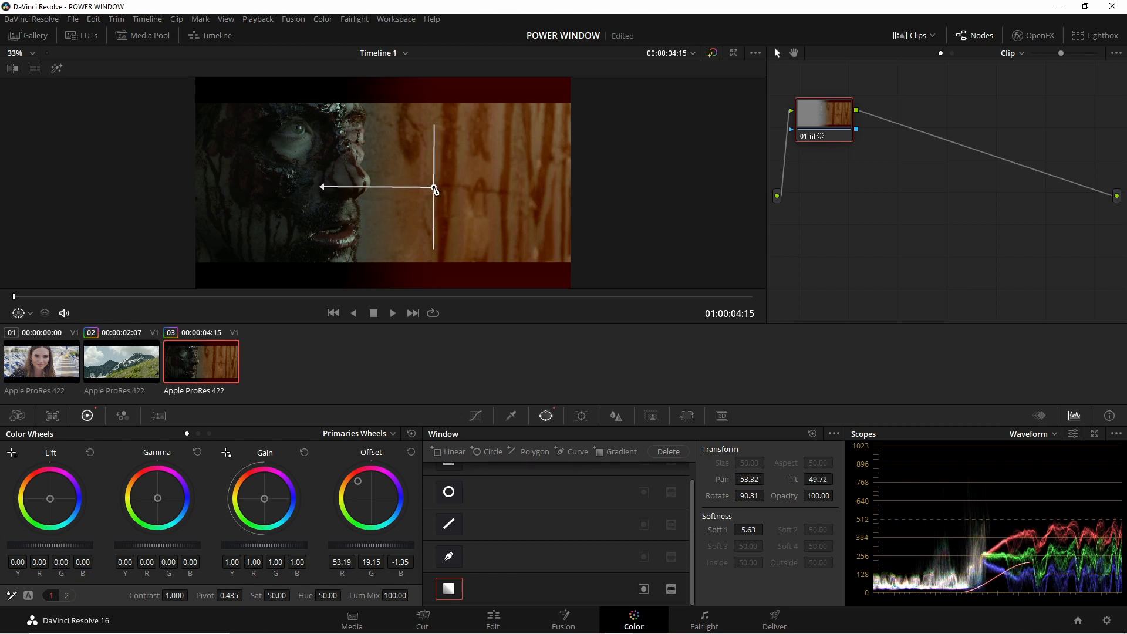
- Toggle the gradient window off and on, and reset the Offset tint
{"action": "left_click", "coordinate": [449, 588]}
{"action": "left_click", "coordinate": [449, 588]}
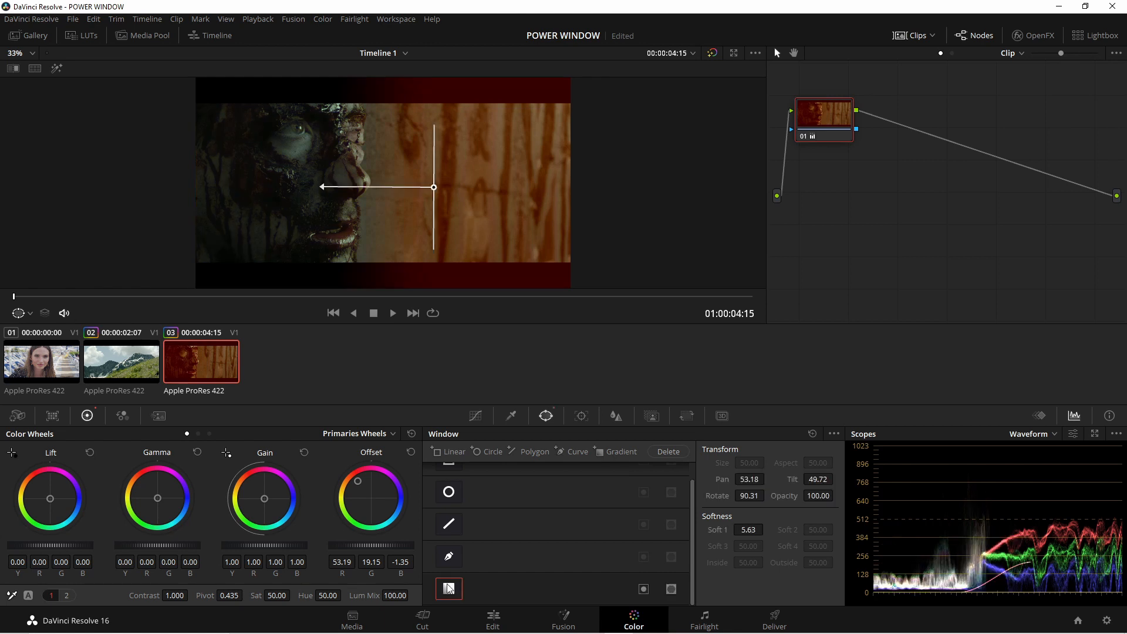
{"action": "left_click", "coordinate": [411, 452]}
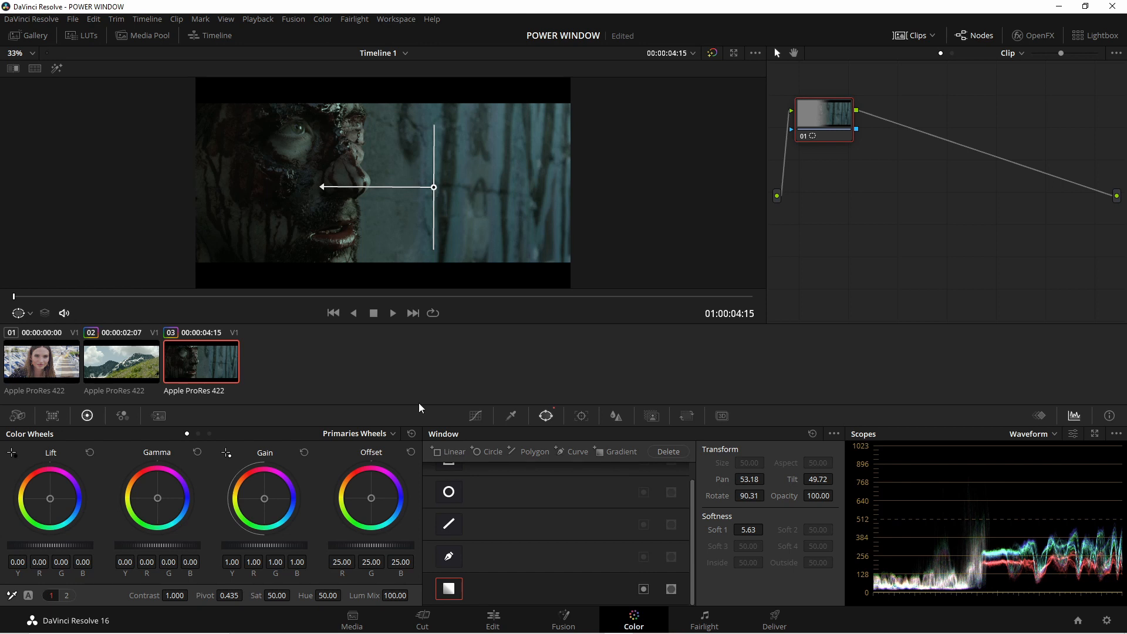
- Tint with Offset at about R 54.09, G 18.83, B -0.90, and reangle the gradient window to Rotate 90.00 with Soft 1 at 1.35
{"action": "left_click_drag", "start_coordinate": [372, 499], "coordinate": [358, 480]}
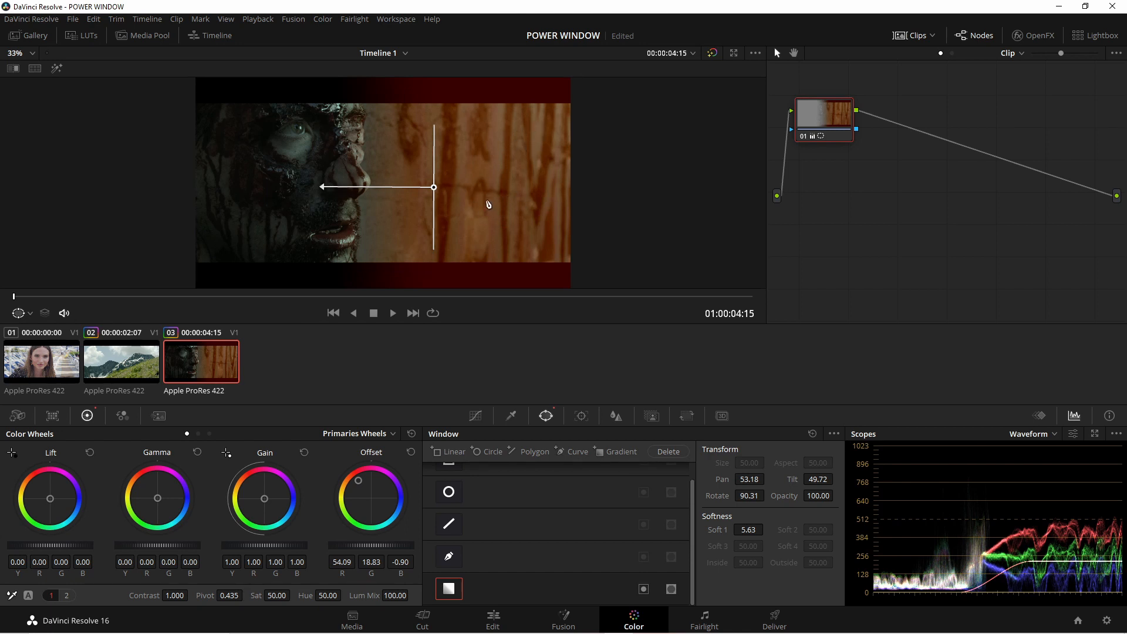
{"action": "left_click_drag", "start_coordinate": [319, 188], "coordinate": [506, 185]}
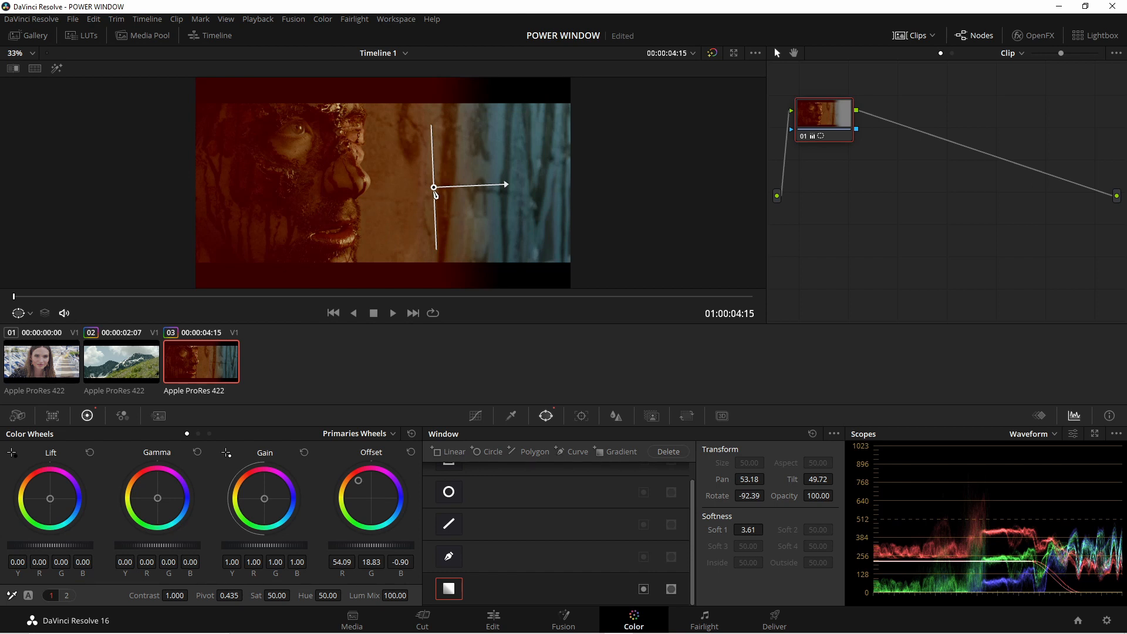
{"action": "left_click_drag", "start_coordinate": [435, 192], "coordinate": [385, 186]}
{"action": "left_click_drag", "start_coordinate": [456, 182], "coordinate": [382, 232]}
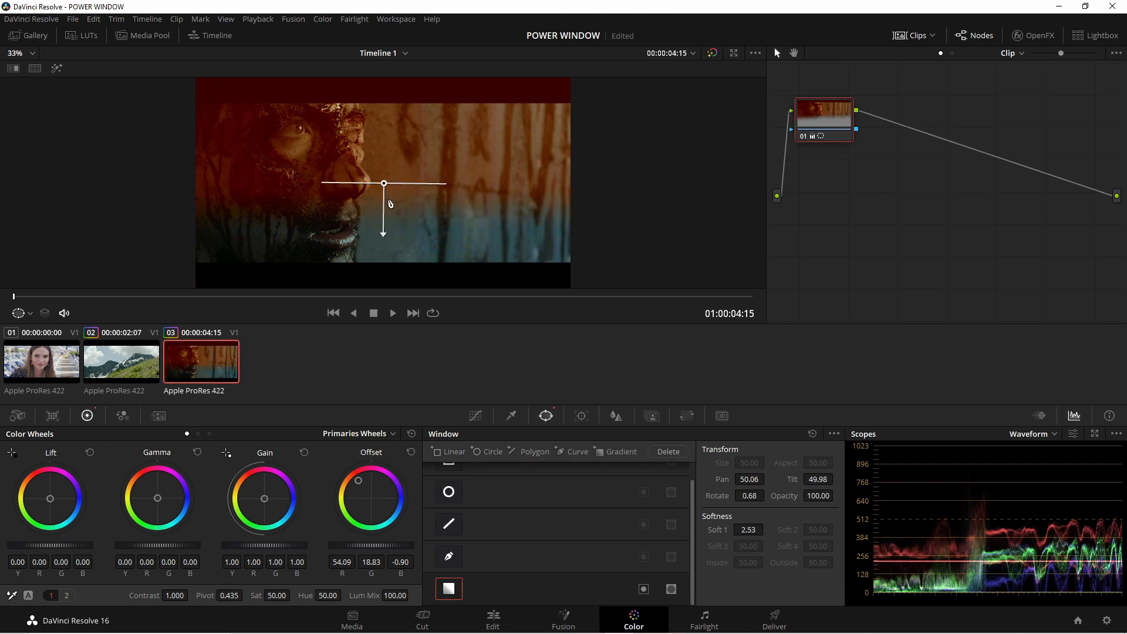
{"action": "mouse_move", "coordinate": [384, 184]}
{"action": "left_mouse_down"}
{"action": "mouse_move", "coordinate": [384, 127]}
{"action": "mouse_move", "coordinate": [386, 174]}
{"action": "left_mouse_up"}
{"action": "left_click_drag", "start_coordinate": [380, 221], "coordinate": [358, 175]}
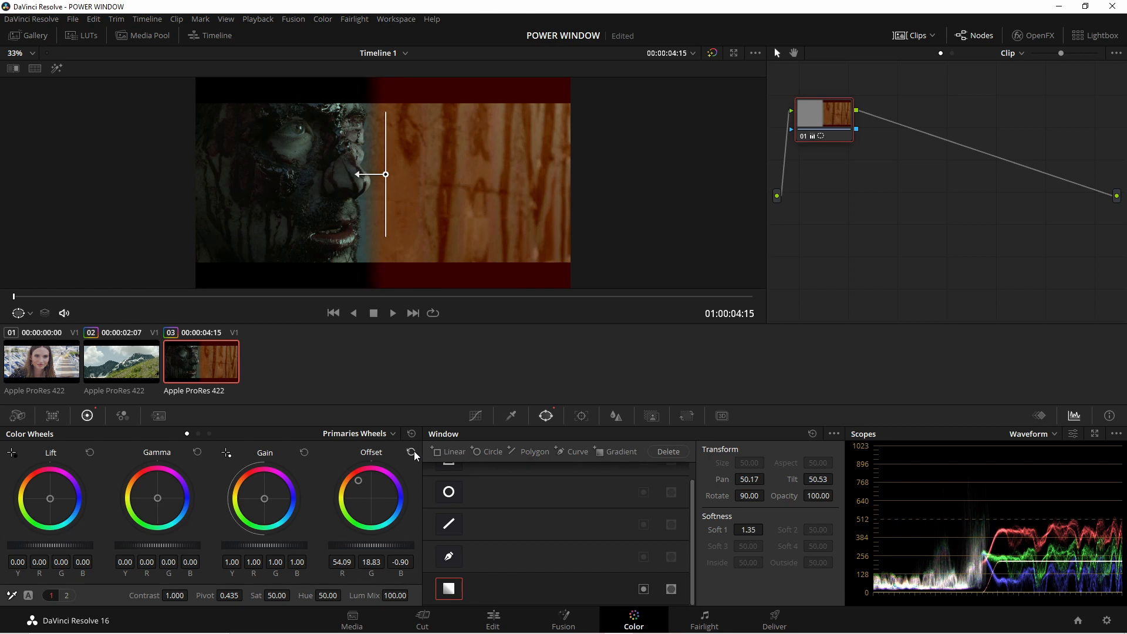
- Reset Offset and darken the gradient window's area with Lift at about -0.03 and Contrast at about 1.114
{"action": "left_click", "coordinate": [411, 452]}
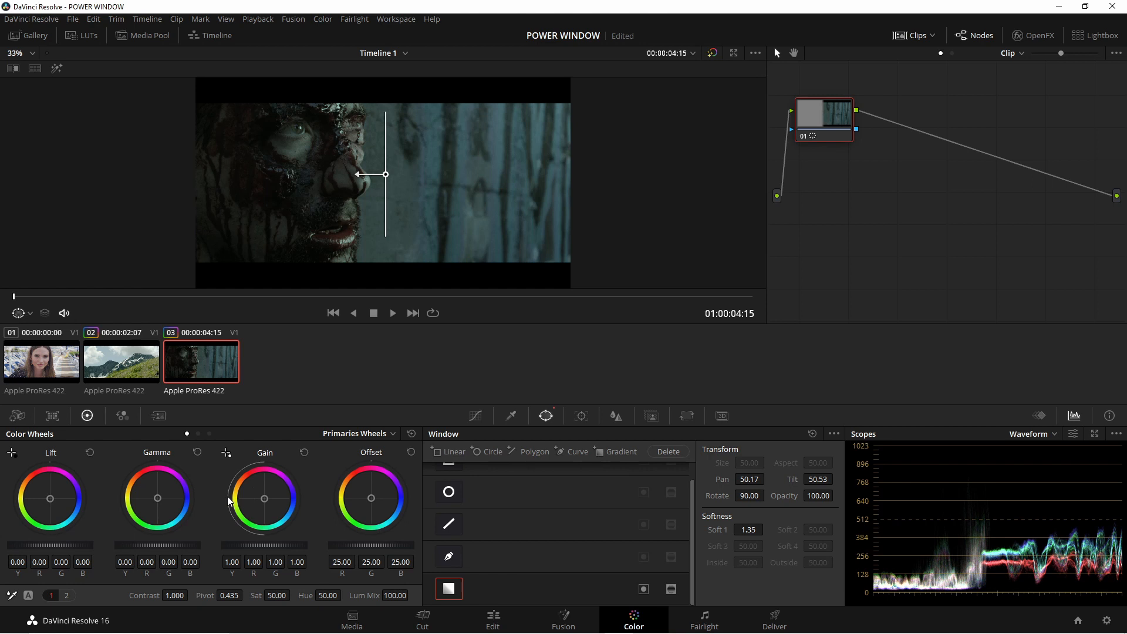
{"action": "left_click_drag", "start_coordinate": [80, 546], "coordinate": [68, 546]}
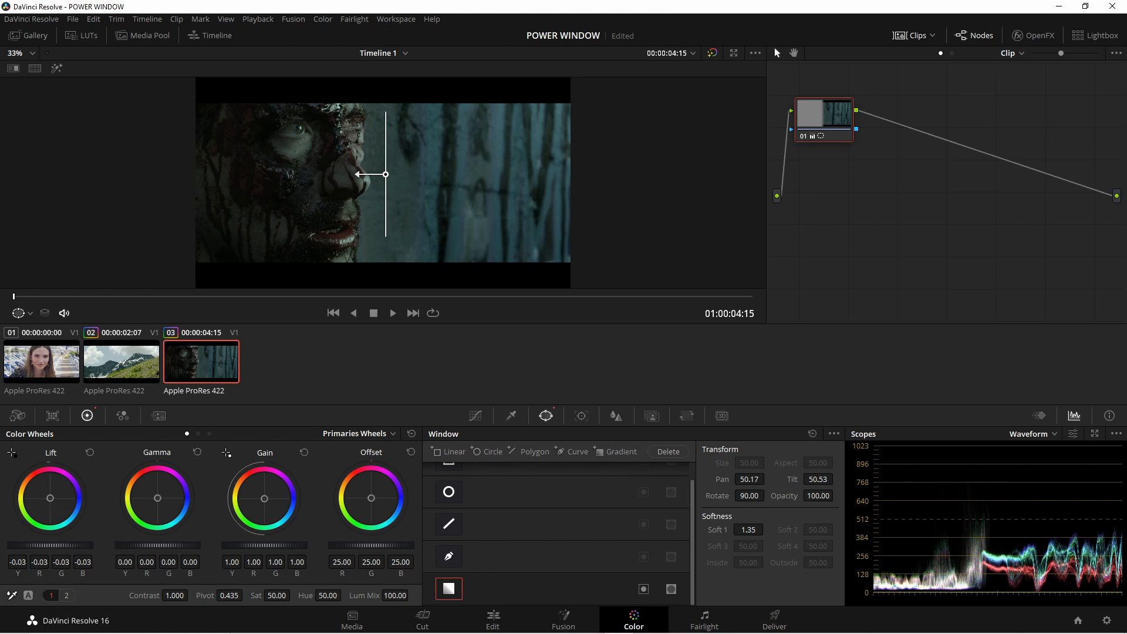
{"action": "left_click_drag", "start_coordinate": [174, 595], "coordinate": [192, 595]}
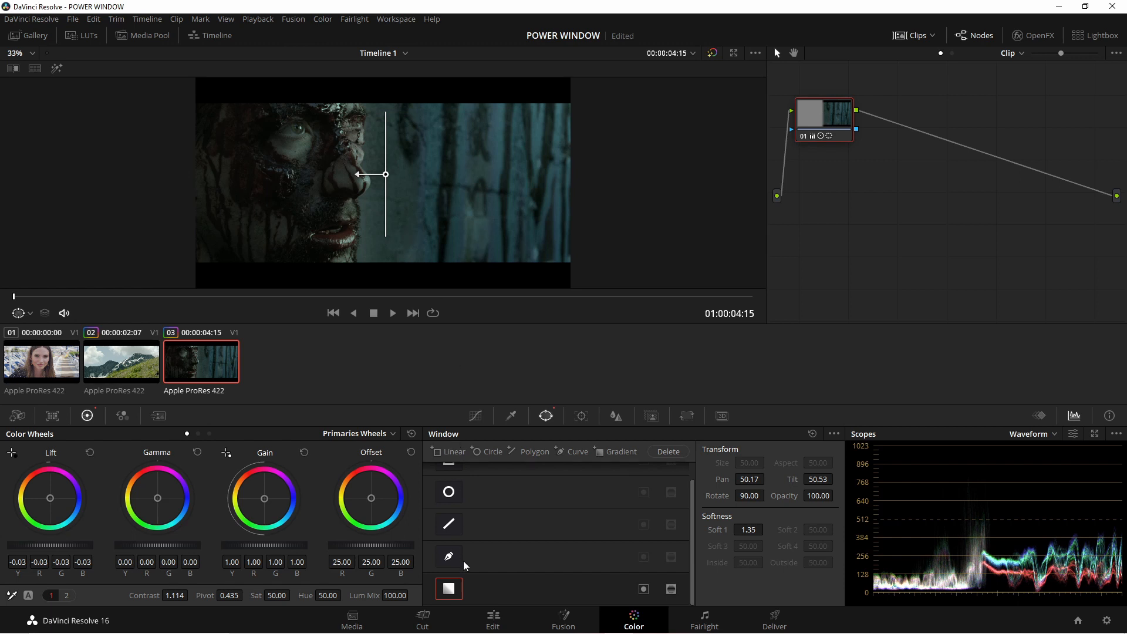
- Compare the image with the gradient window and node 01's grade switched off and on
{"action": "left_click", "coordinate": [450, 589]}
{"action": "left_click", "coordinate": [451, 591]}
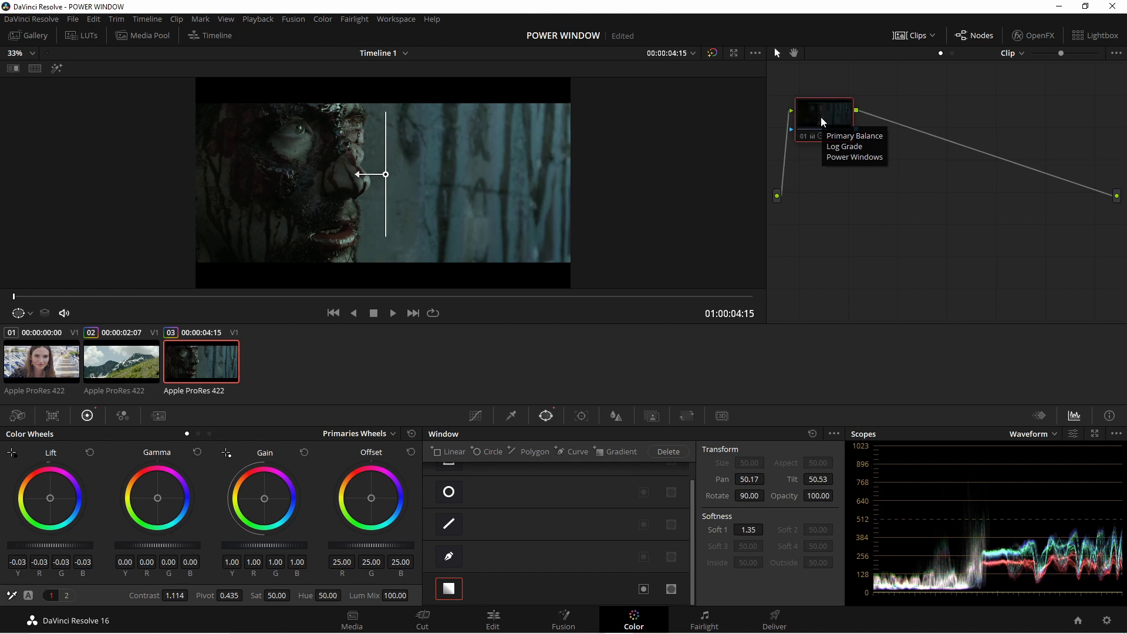
{"action": "left_click", "coordinate": [451, 591]}
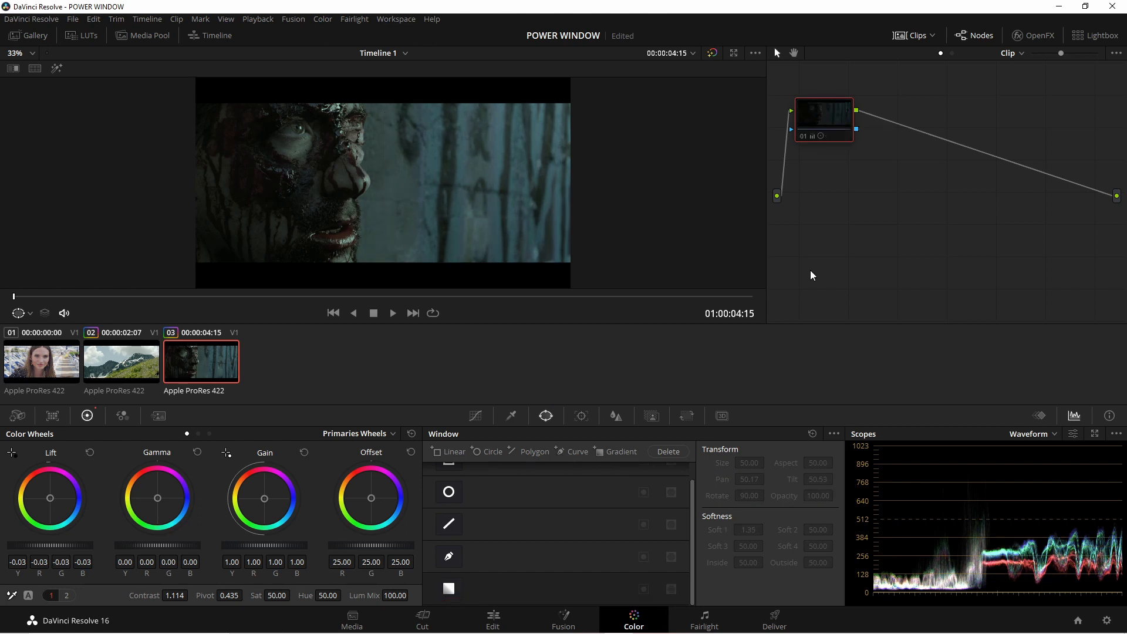
{"action": "left_click", "coordinate": [519, 491]}
{"action": "left_click", "coordinate": [451, 589]}
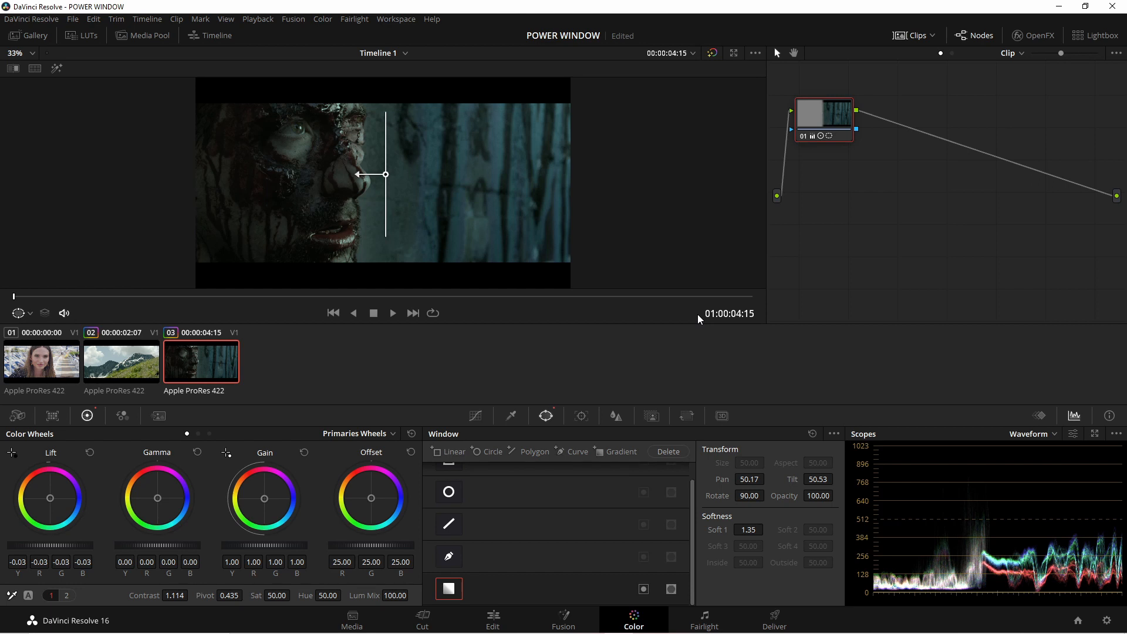
- Reset the whole grade on node 01 of clip 03
{"action": "right_click", "coordinate": [818, 122]}
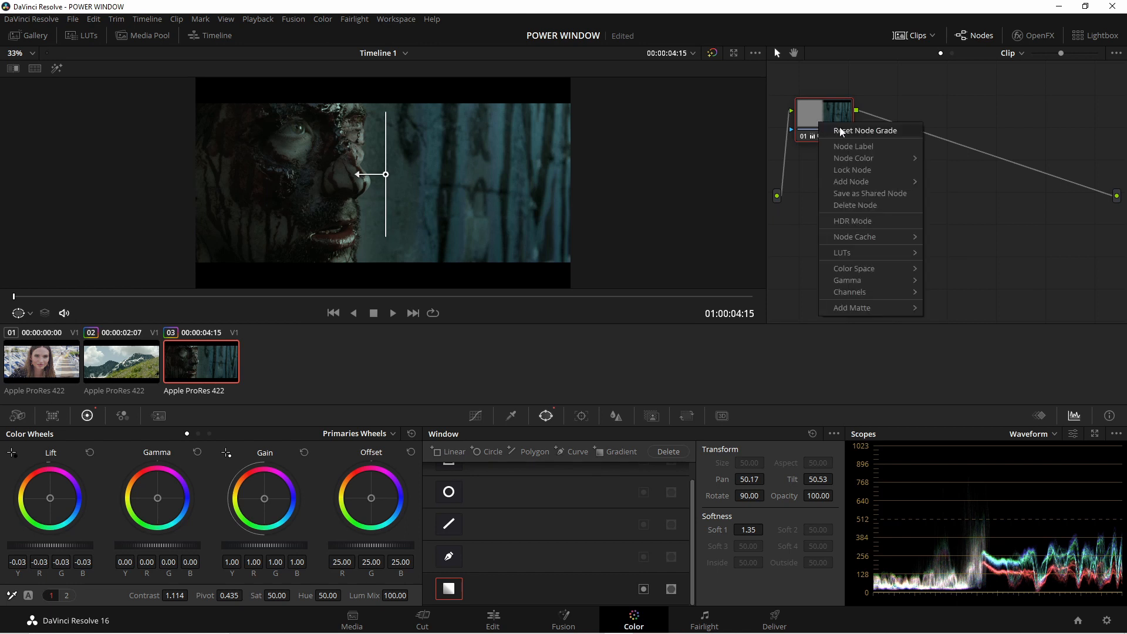
{"action": "left_click", "coordinate": [840, 127]}
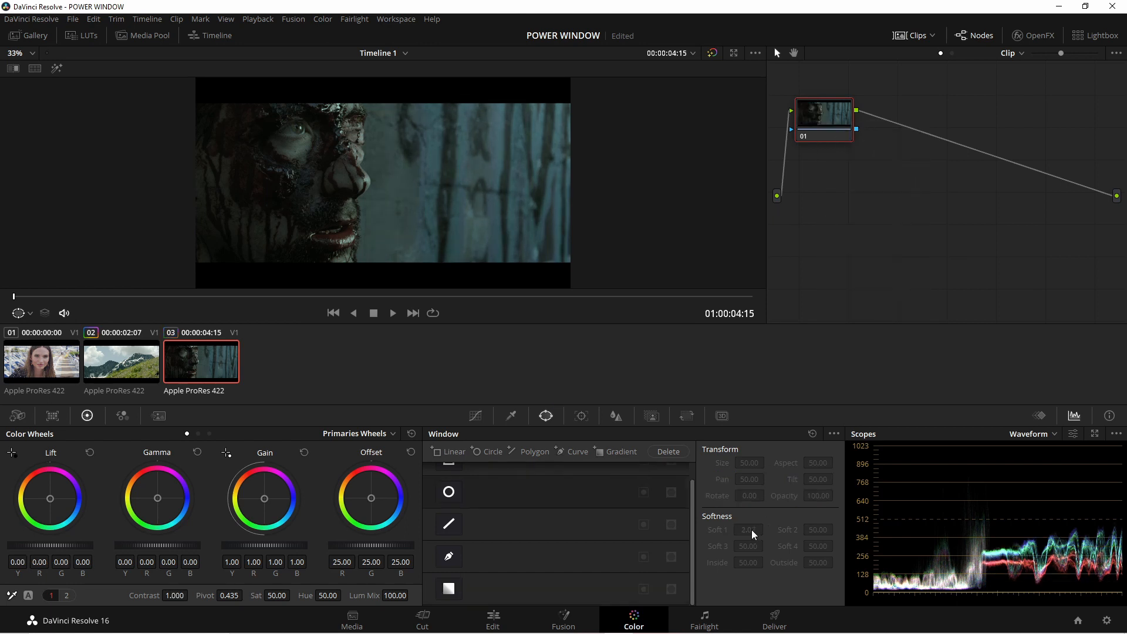
- Switch the circle, polygon, curve and gradient windows on together and off again
{"action": "left_click", "coordinate": [449, 589]}
{"action": "left_click", "coordinate": [451, 558]}
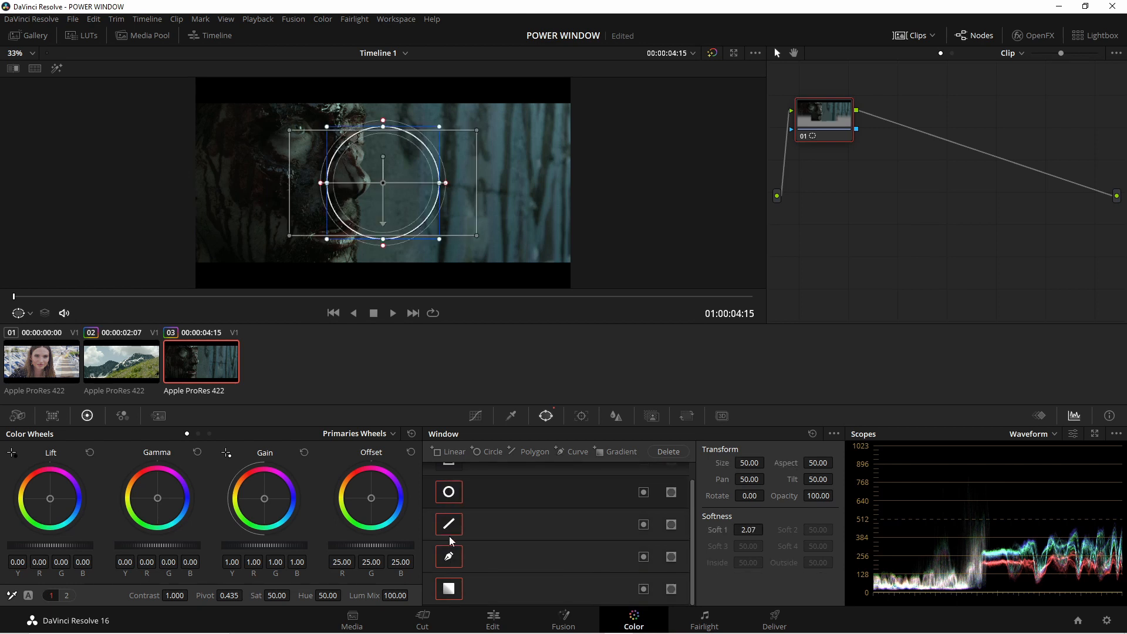
{"action": "left_click", "coordinate": [456, 588]}
{"action": "left_click", "coordinate": [452, 560]}
{"action": "left_click", "coordinate": [452, 527]}
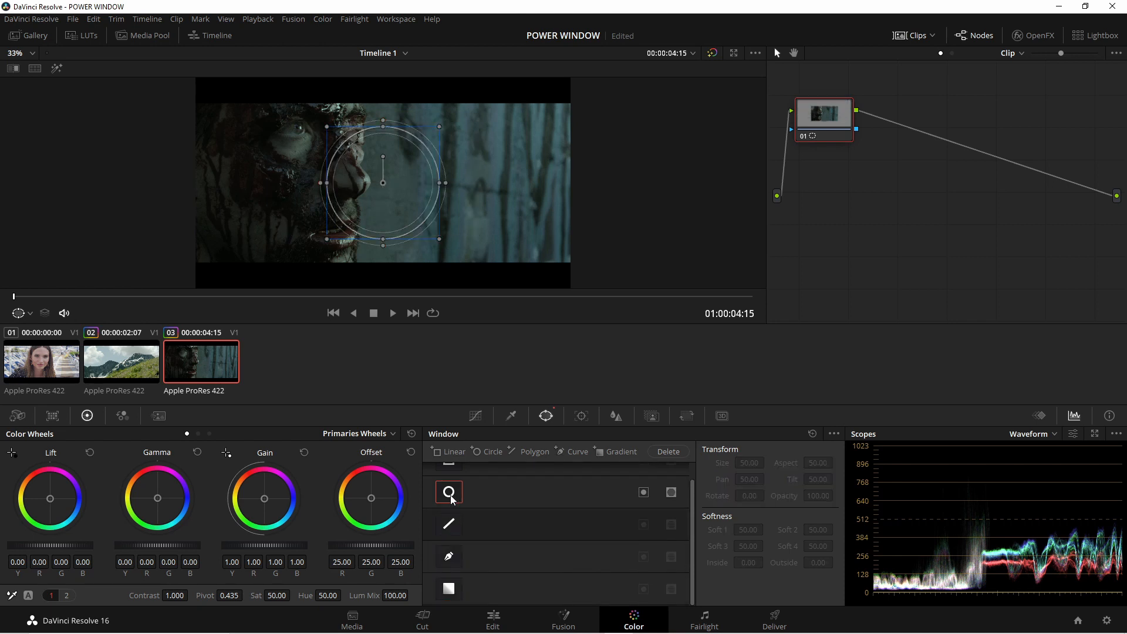
{"action": "left_click", "coordinate": [450, 497]}
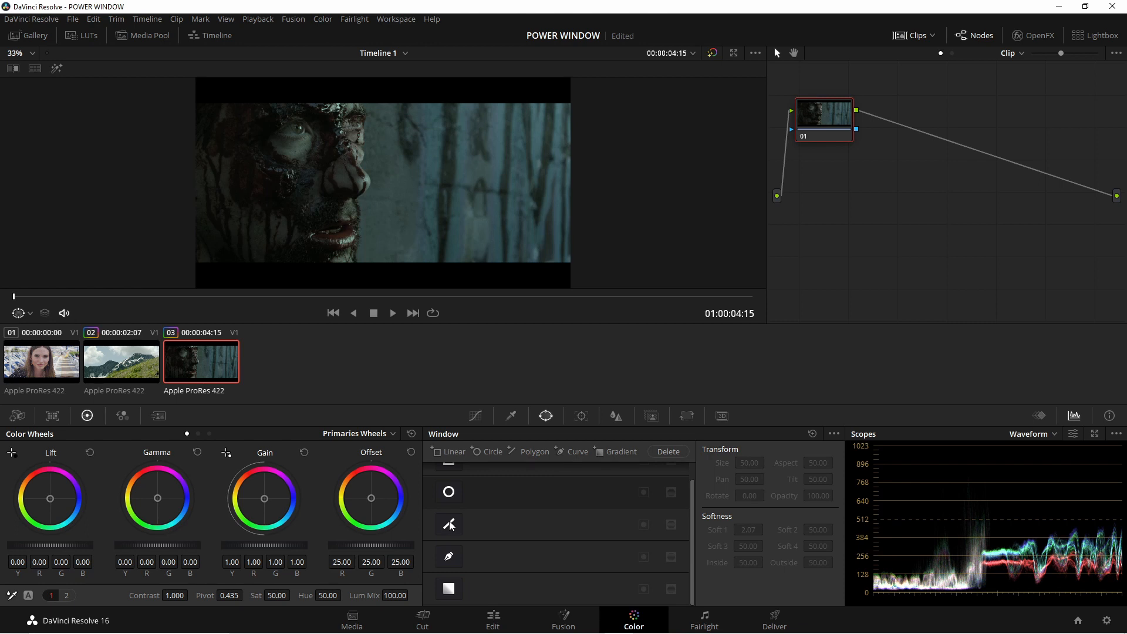
- Enable the linear and circle windows, placing the circle at about Pan 56.68, Tilt 49.89 and the rectangle at about Pan 46.88, Tilt 50.07
{"action": "scroll", "coordinate": [475, 499], "scroll_direction": "up", "scroll_amount": 1}
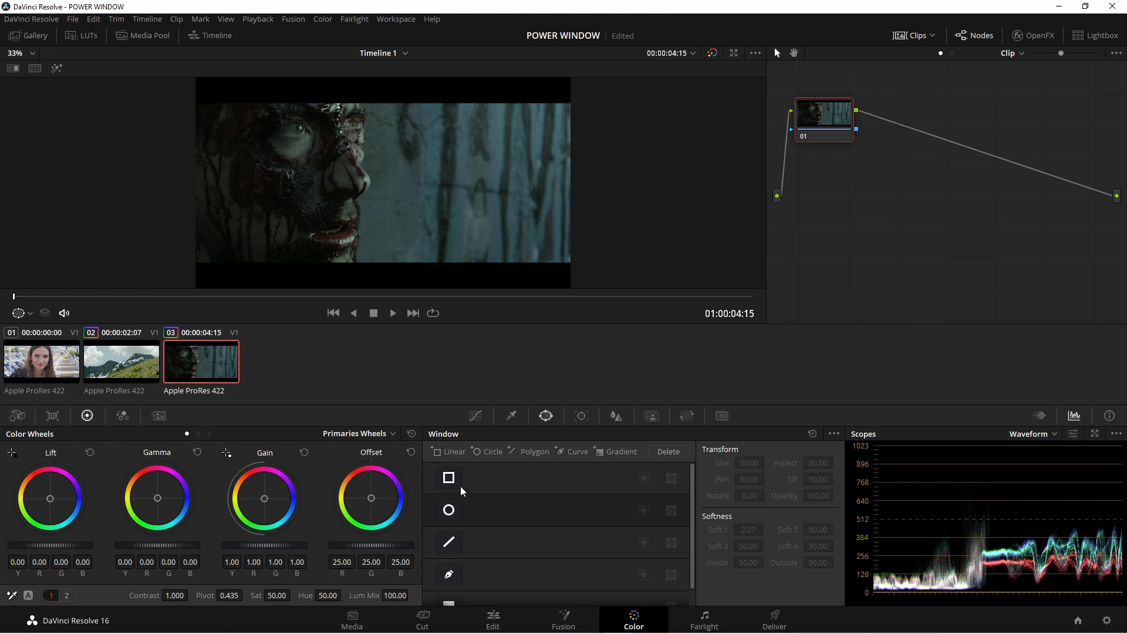
{"action": "left_click", "coordinate": [449, 477]}
{"action": "left_click", "coordinate": [448, 510]}
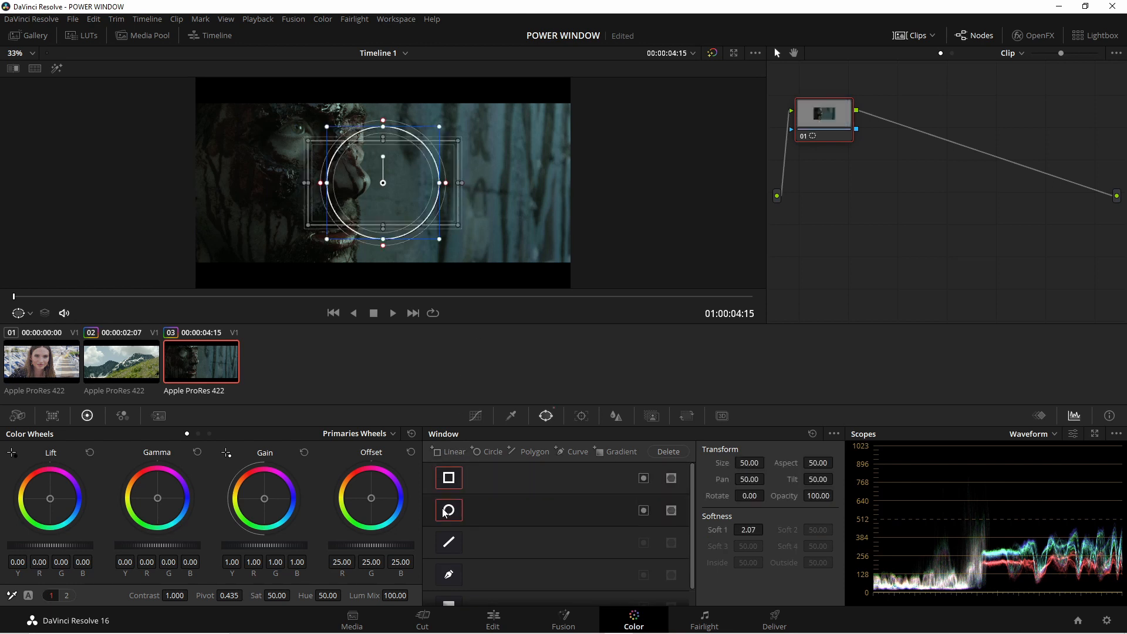
{"action": "left_click_drag", "start_coordinate": [393, 189], "coordinate": [498, 190]}
{"action": "left_click_drag", "start_coordinate": [395, 189], "coordinate": [345, 188]}
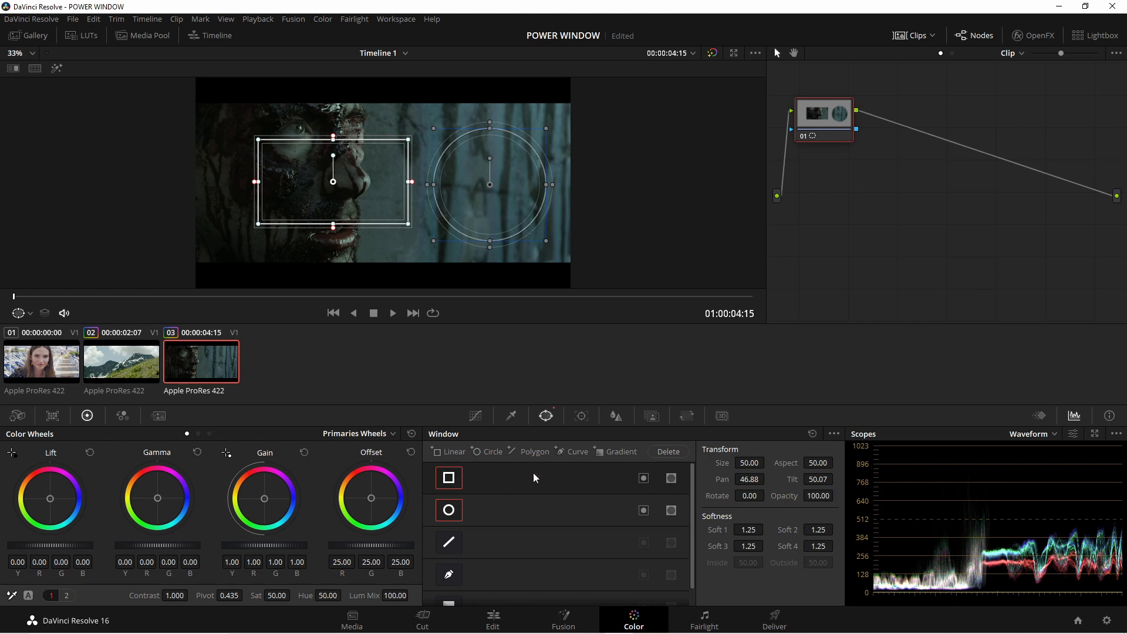
- Make the circle window subtract, tint with Offset at about R 48.90, G 15.36, B 48.22, and overlap the rectangle with the circle
{"action": "left_click", "coordinate": [674, 512]}
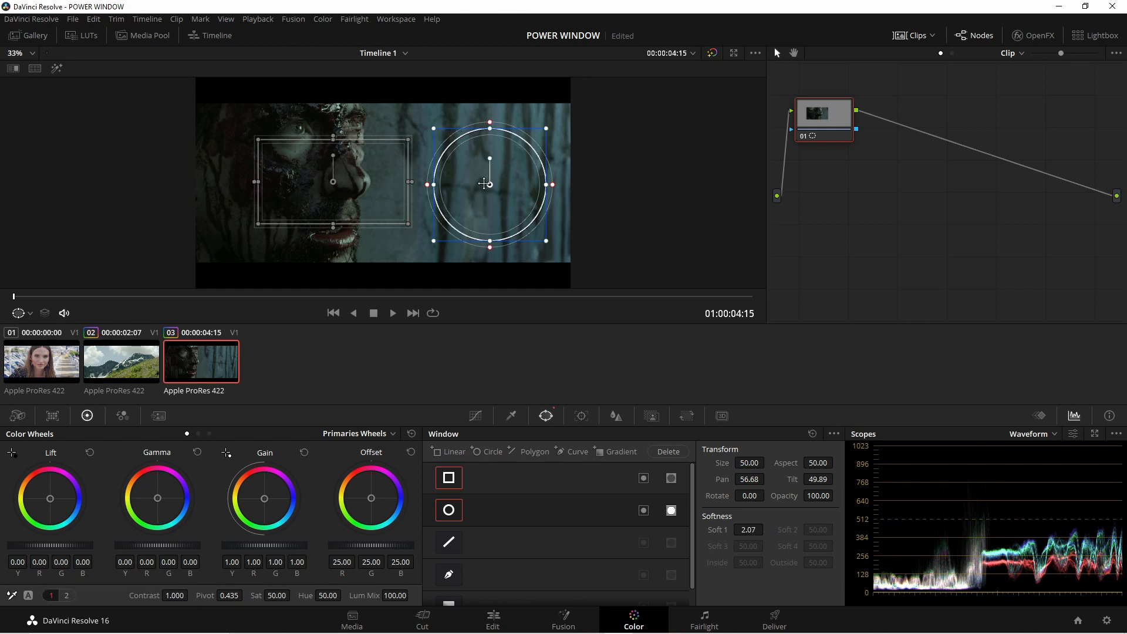
{"action": "left_click_drag", "start_coordinate": [376, 500], "coordinate": [382, 483]}
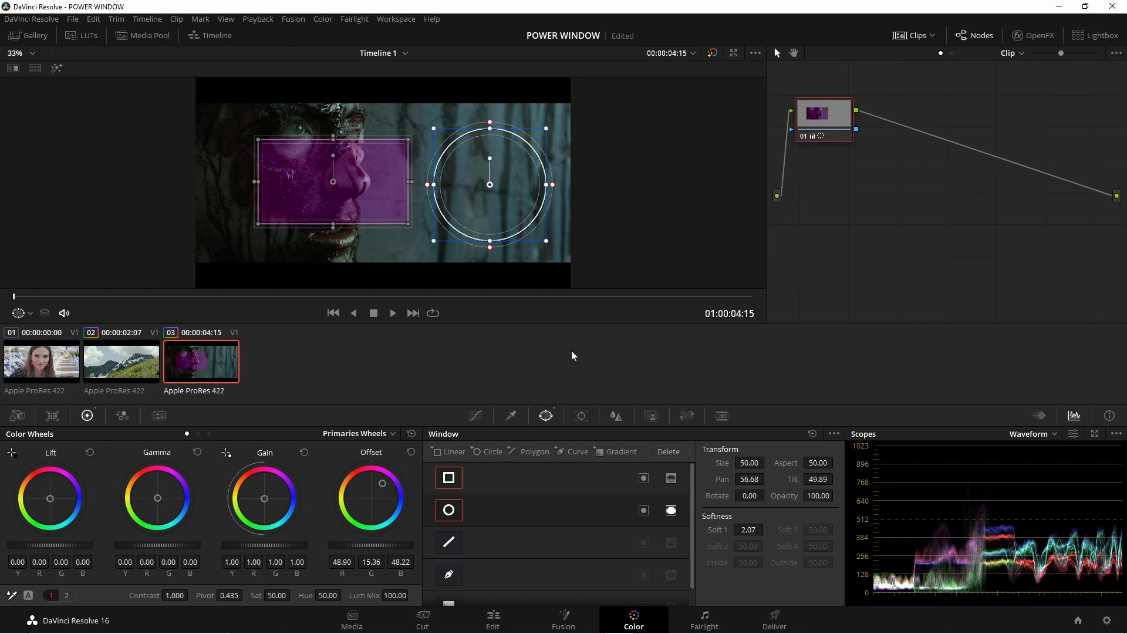
{"action": "left_click_drag", "start_coordinate": [490, 184], "coordinate": [391, 184]}
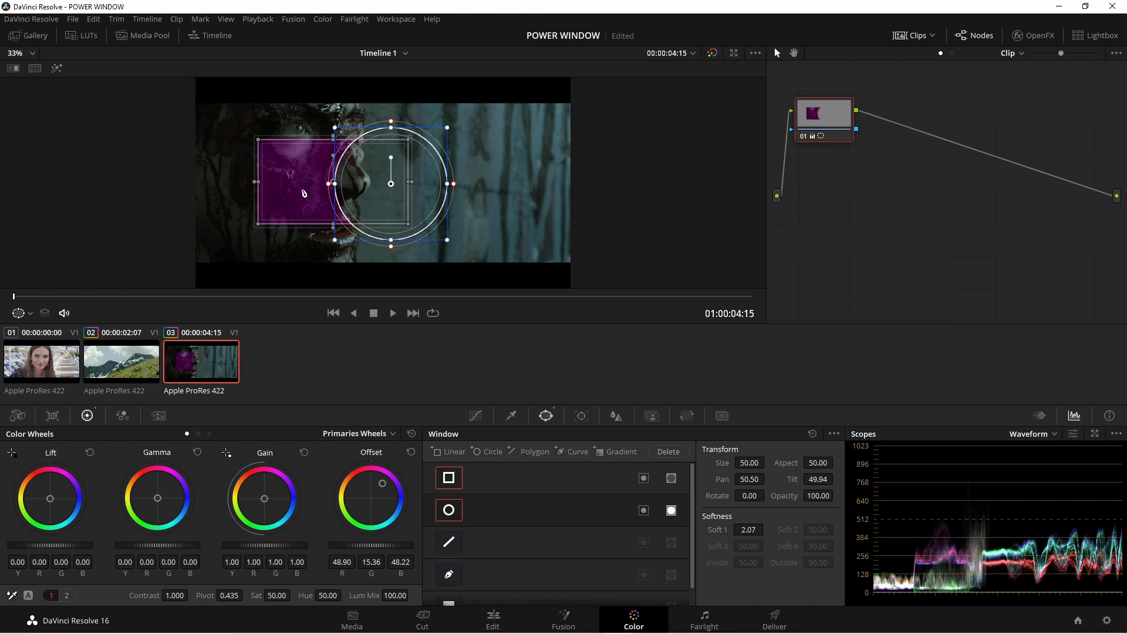
- Switch off the circle and linear windows and reset the Offset tint
{"action": "left_click", "coordinate": [450, 512]}
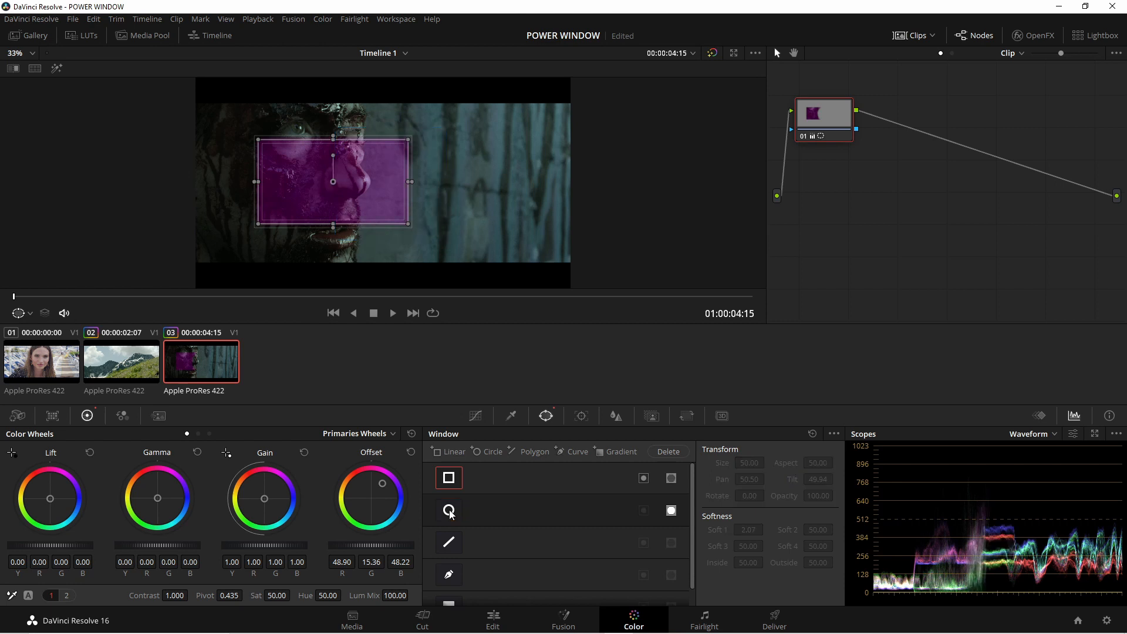
{"action": "left_click", "coordinate": [449, 479]}
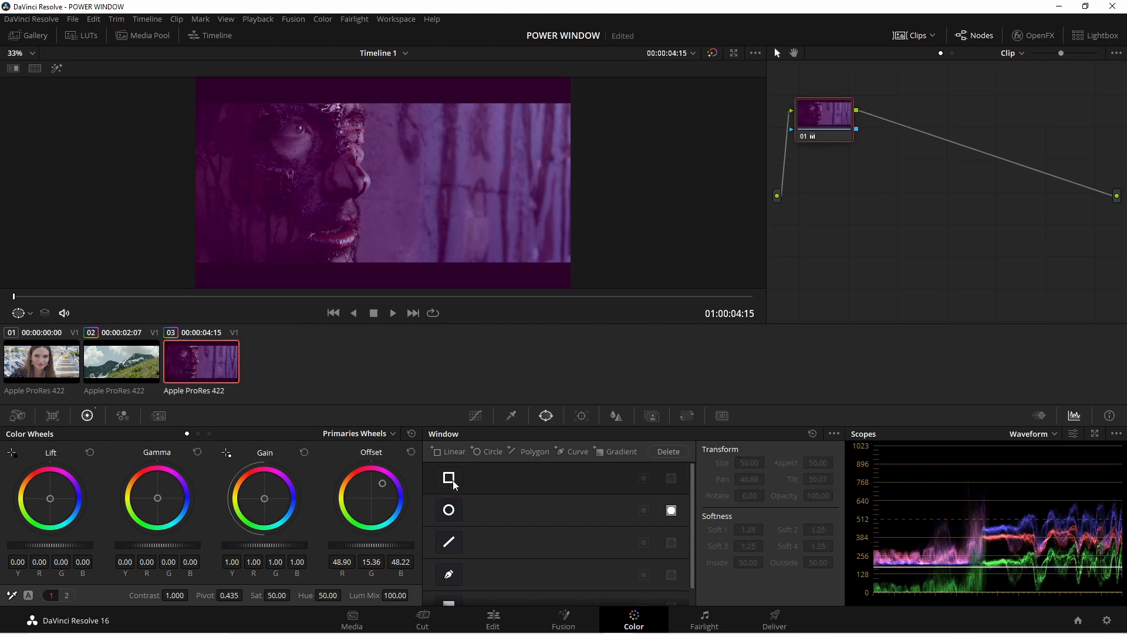
{"action": "left_click", "coordinate": [411, 452]}
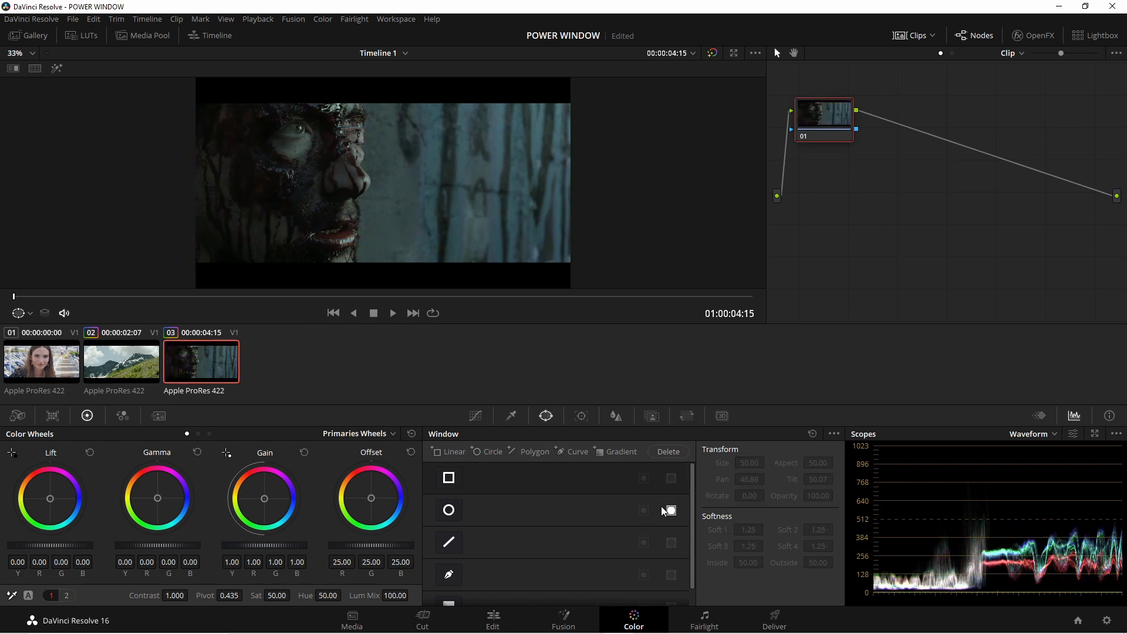
- Enable the circle window, save, and transform it to about Size 50.04, Aspect 50.18, Pan 49.06, Tilt 50.54 and Rotate -0.05
{"action": "left_click", "coordinate": [449, 511]}
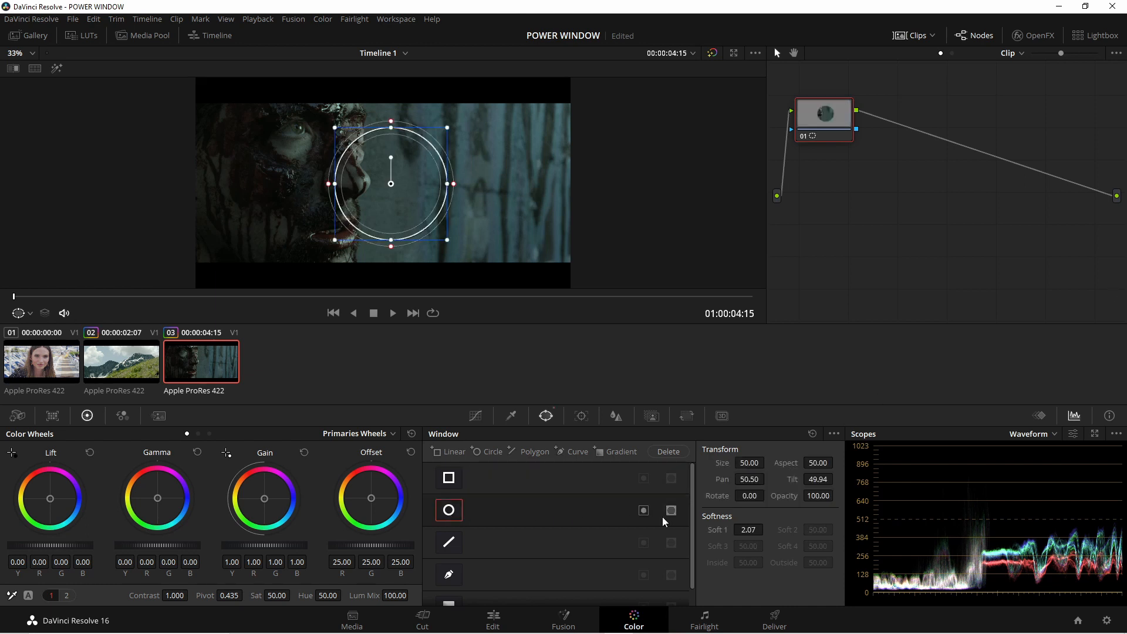
{"action": "key", "text": "ctrl+s"}
{"action": "mouse_move", "coordinate": [757, 463]}
{"action": "left_mouse_down"}
{"action": "mouse_move", "coordinate": [768, 462]}
{"action": "mouse_move", "coordinate": [746, 463]}
{"action": "left_mouse_up"}
{"action": "mouse_move", "coordinate": [818, 464]}
{"action": "left_mouse_down"}
{"action": "mouse_move", "coordinate": [836, 464]}
{"action": "mouse_move", "coordinate": [822, 464]}
{"action": "left_mouse_up"}
{"action": "left_click_drag", "start_coordinate": [757, 480], "coordinate": [837, 479]}
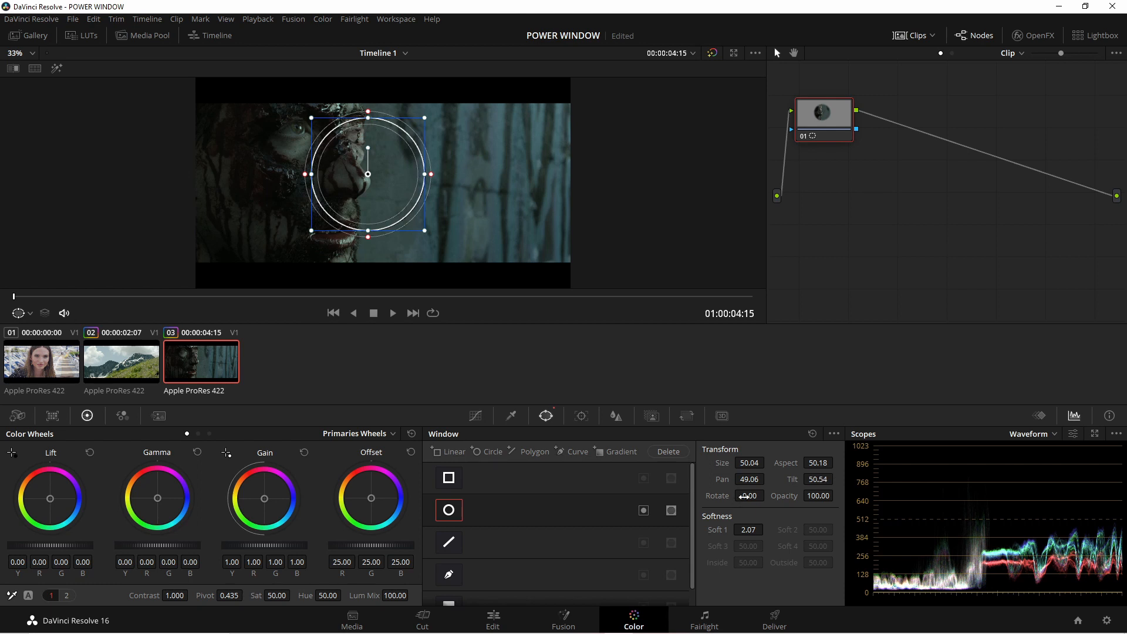
{"action": "left_click_drag", "start_coordinate": [744, 496], "coordinate": [837, 496]}
- Tint the circle with Offset at about R 63.84, G 11.81, B 40.24, and set its Opacity to 97.00 and Soft 1 to about 11.23
{"action": "left_click_drag", "start_coordinate": [371, 498], "coordinate": [379, 474]}
{"action": "mouse_move", "coordinate": [817, 496]}
{"action": "left_mouse_down"}
{"action": "mouse_move", "coordinate": [807, 496]}
{"action": "mouse_move", "coordinate": [818, 496]}
{"action": "left_mouse_up"}
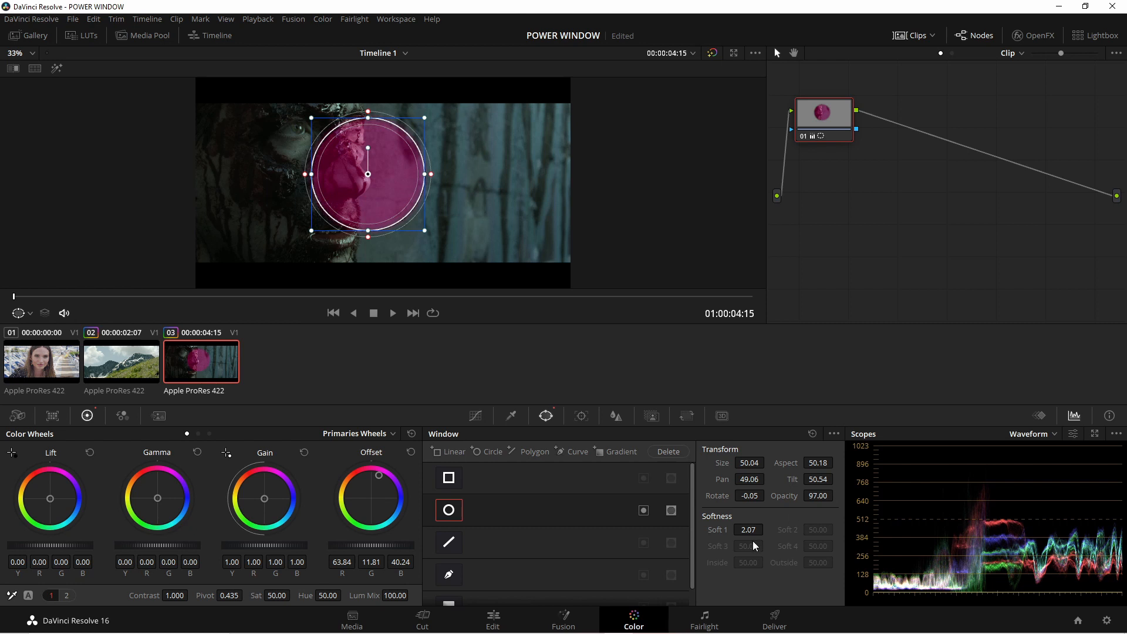
{"action": "left_click_drag", "start_coordinate": [749, 529], "coordinate": [757, 529]}
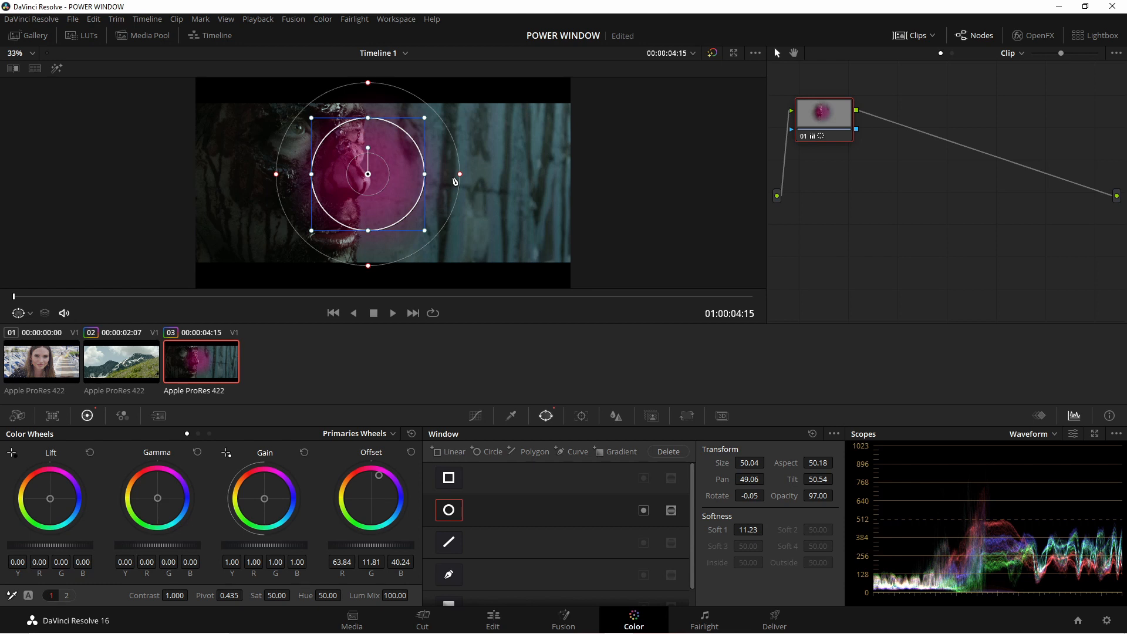
- Disable the circle window and clear the pink Offset tint from node 01
{"action": "left_click", "coordinate": [450, 513]}
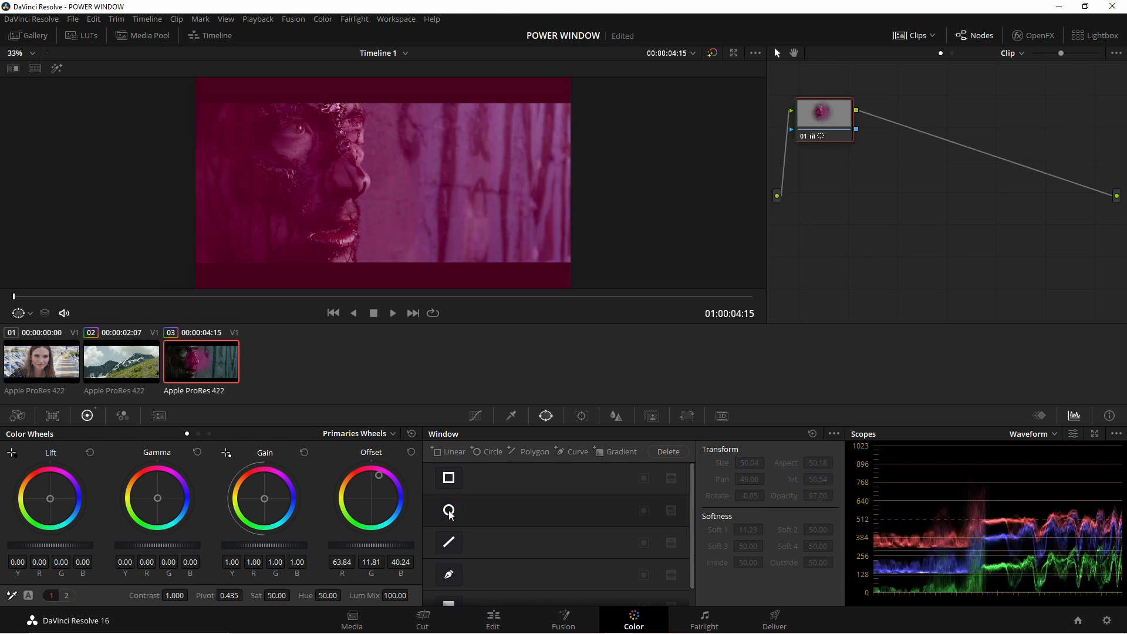
{"action": "left_click", "coordinate": [410, 453]}
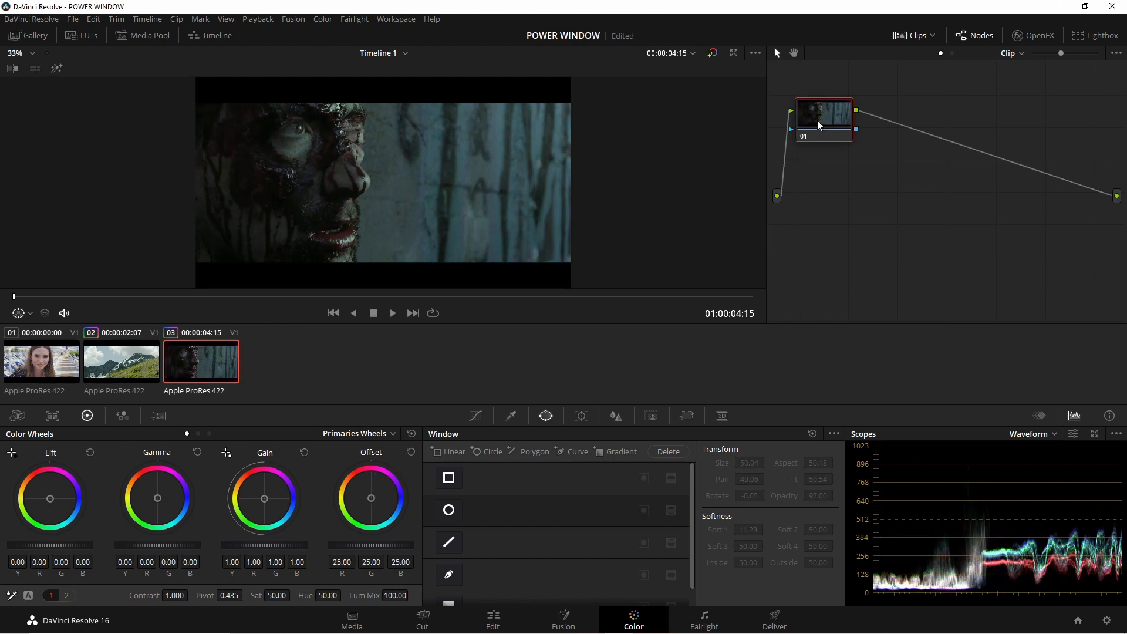